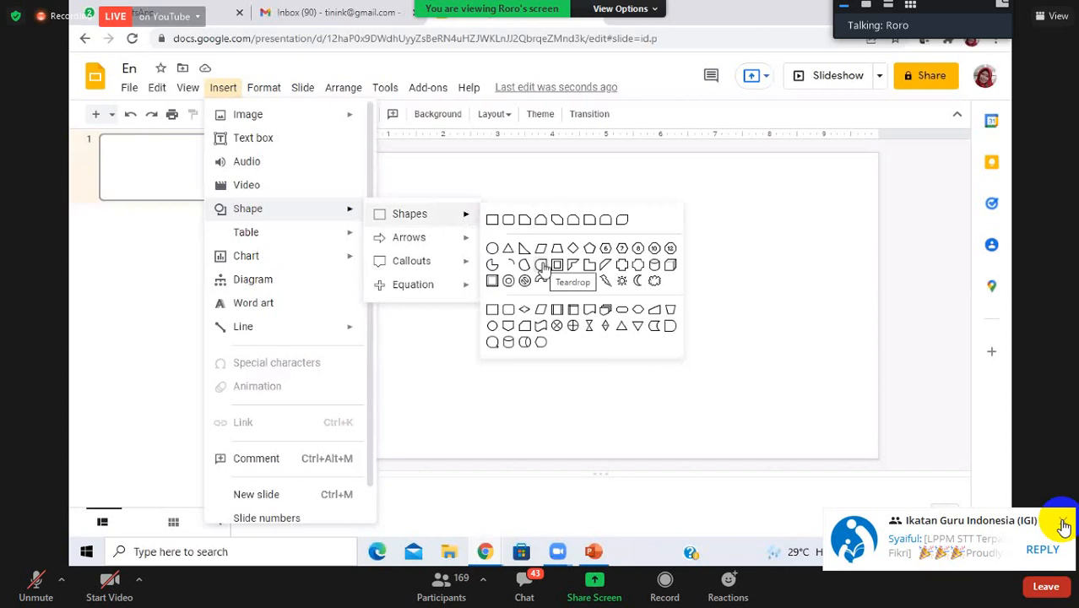
Draw a teardrop shape in the middle of the blank slide and narrow its width to less than half
left_click(541, 267)
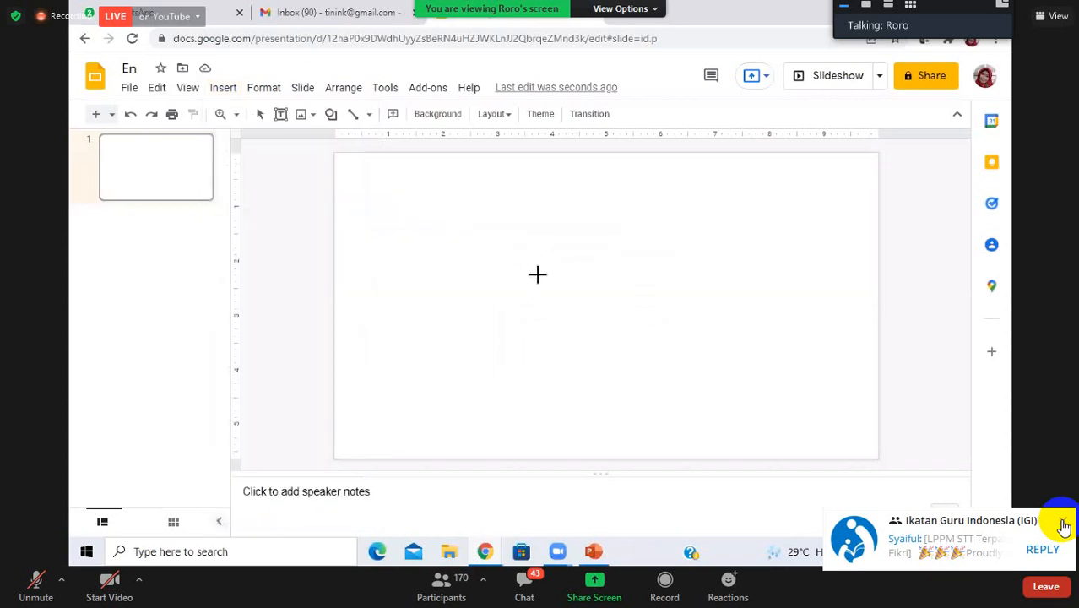
mouse_move(614, 368)
left_mouse_down()
mouse_move(658, 369)
mouse_move(700, 340)
mouse_move(720, 367)
mouse_move(685, 373)
mouse_move(686, 337)
left_mouse_up()
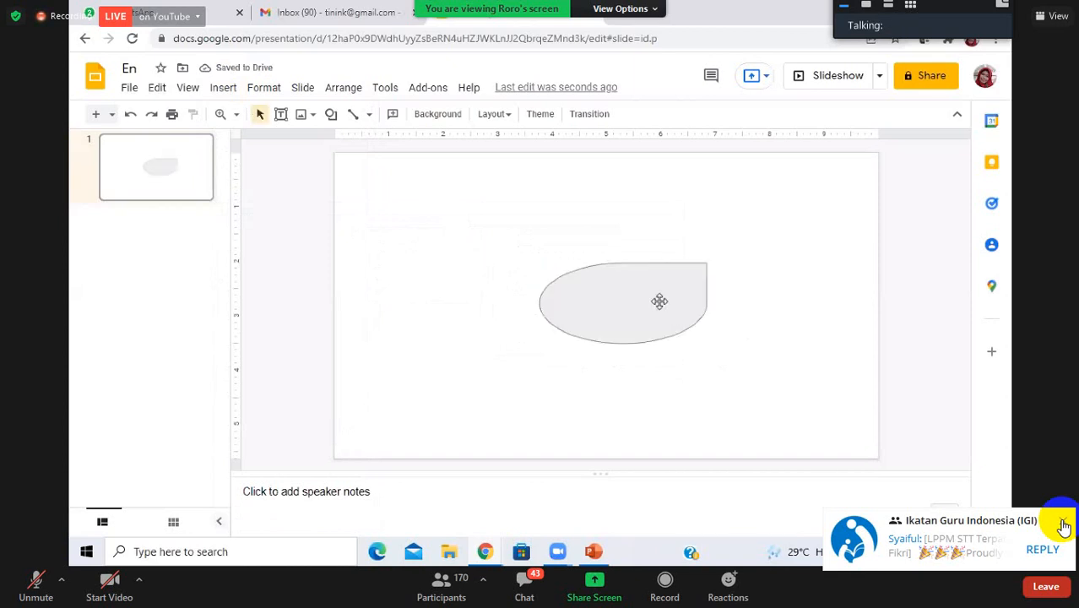
left_click(703, 302)
left_click_drag(704, 302, 607, 295)
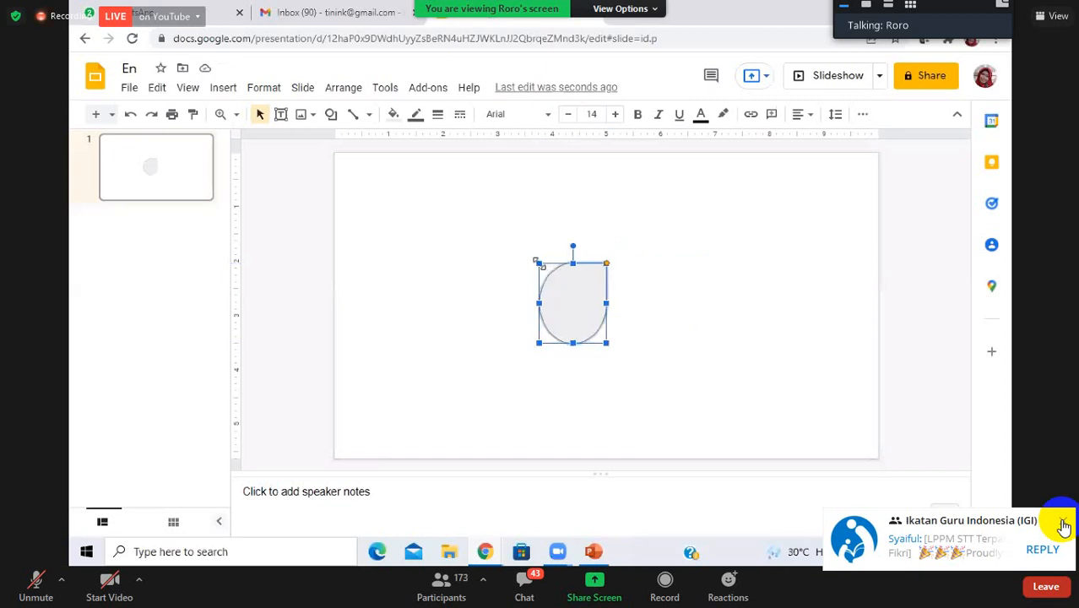
Rotate the teardrop so its tip points straight up and enlarge it into a rounded body shape
mouse_move(541, 269)
left_mouse_down()
mouse_move(554, 246)
mouse_move(513, 251)
mouse_move(542, 260)
left_mouse_up()
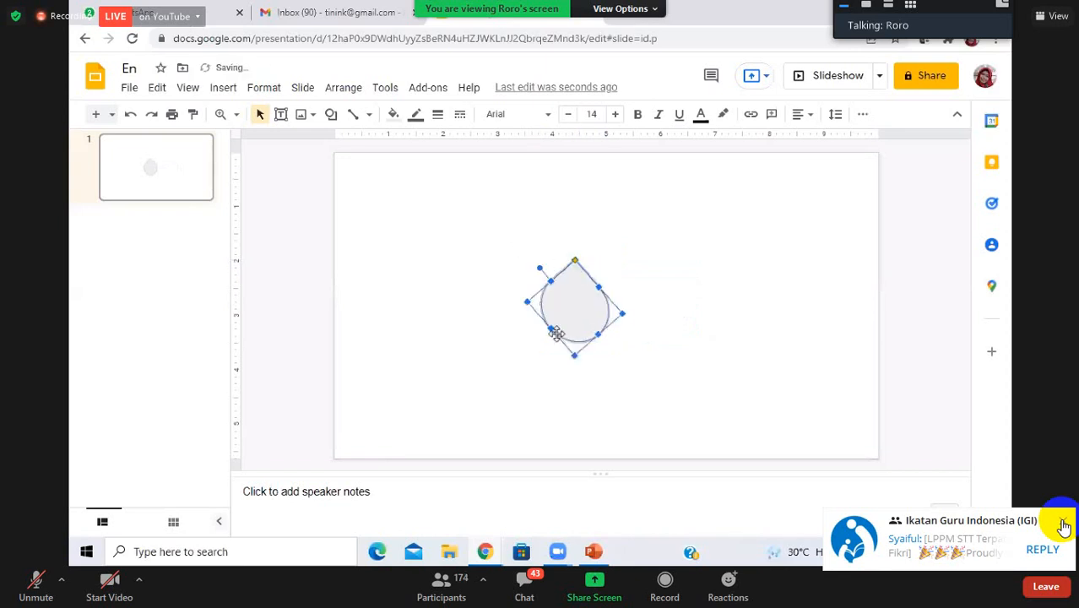
left_click_drag(548, 330, 566, 366)
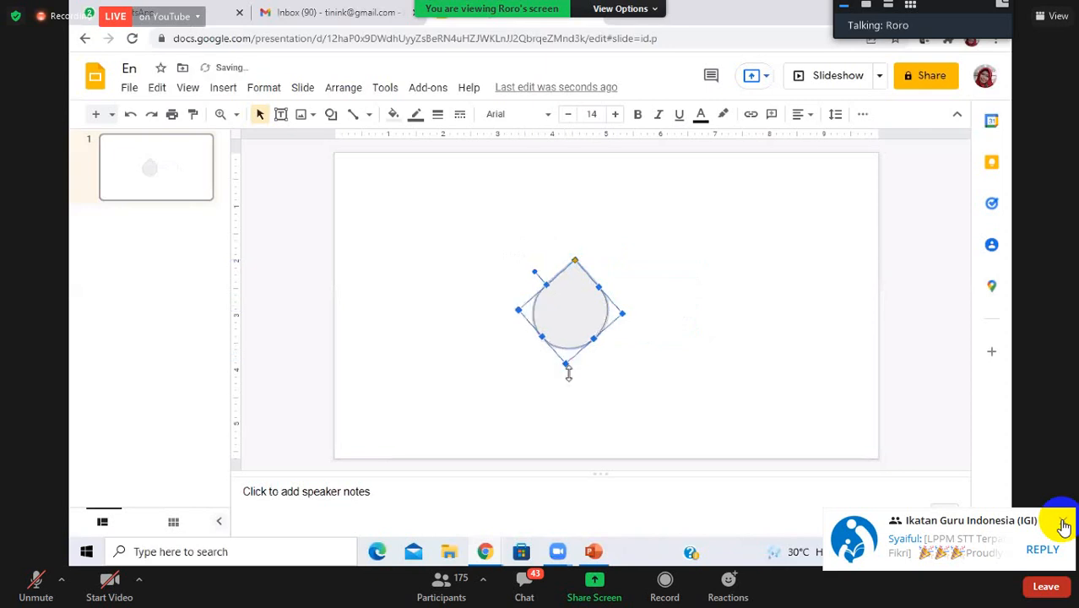
left_click_drag(578, 408, 569, 413)
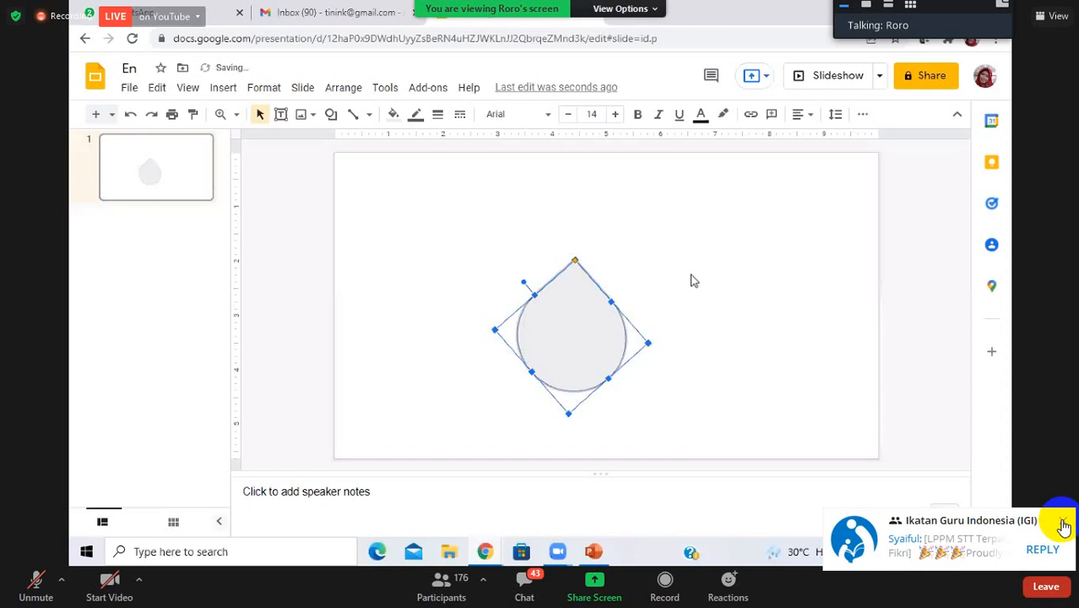
left_click(424, 178)
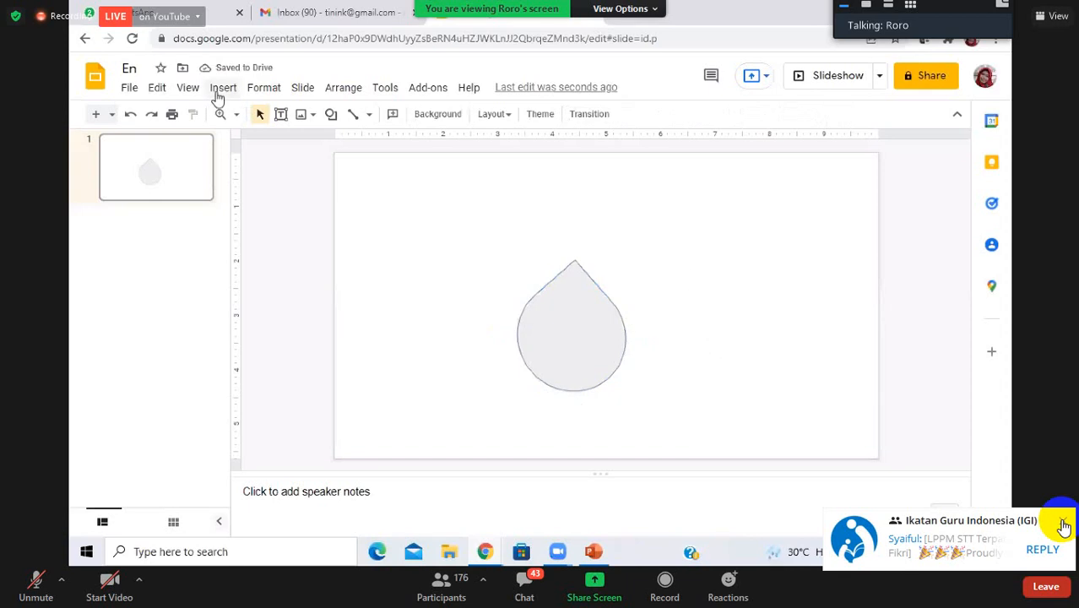
Insert a small heart, turn it nearly upside down, and place it at the teardrop's lower-left edge
left_click(228, 91)
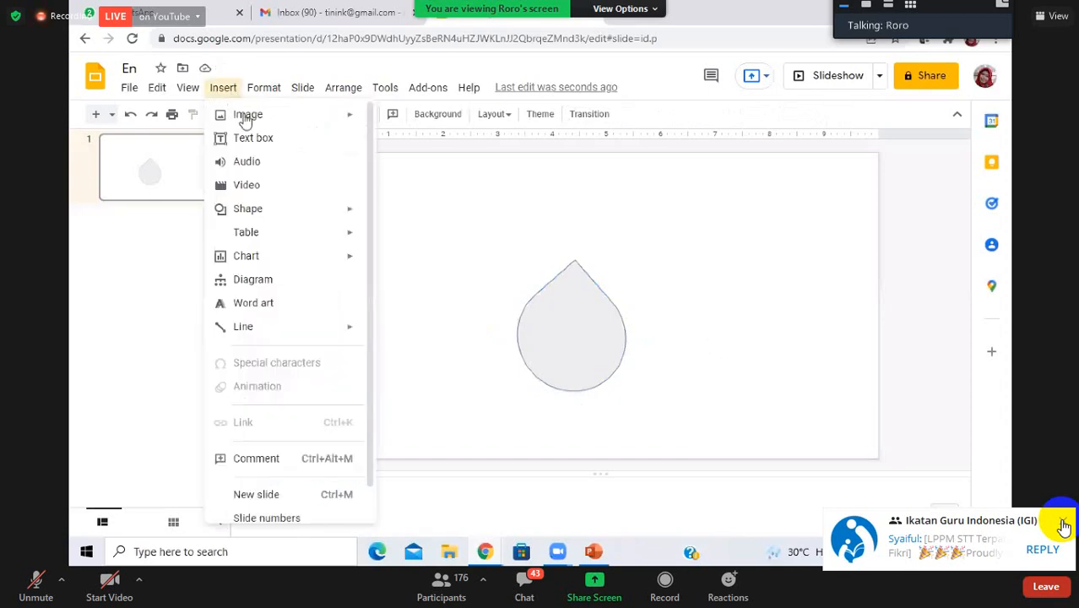
mouse_move(302, 213)
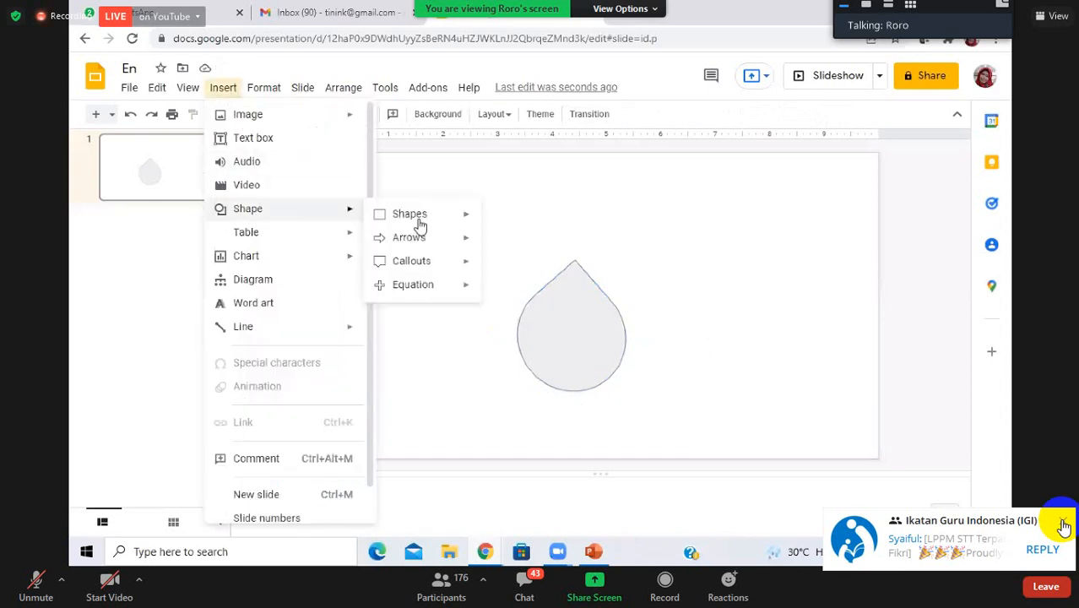
mouse_move(430, 226)
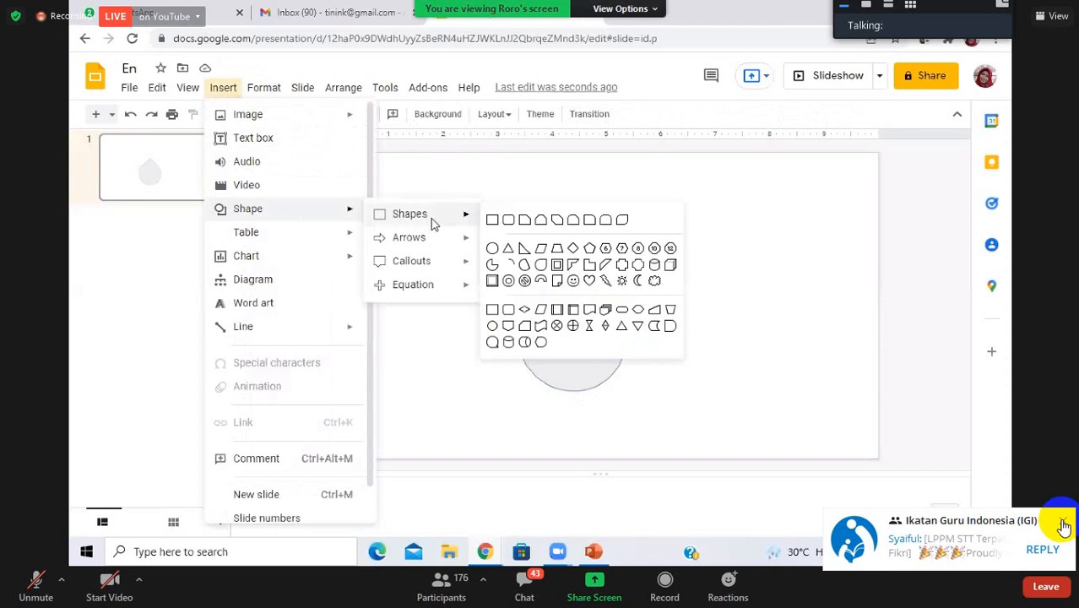
left_click(591, 280)
left_click_drag(650, 291, 691, 330)
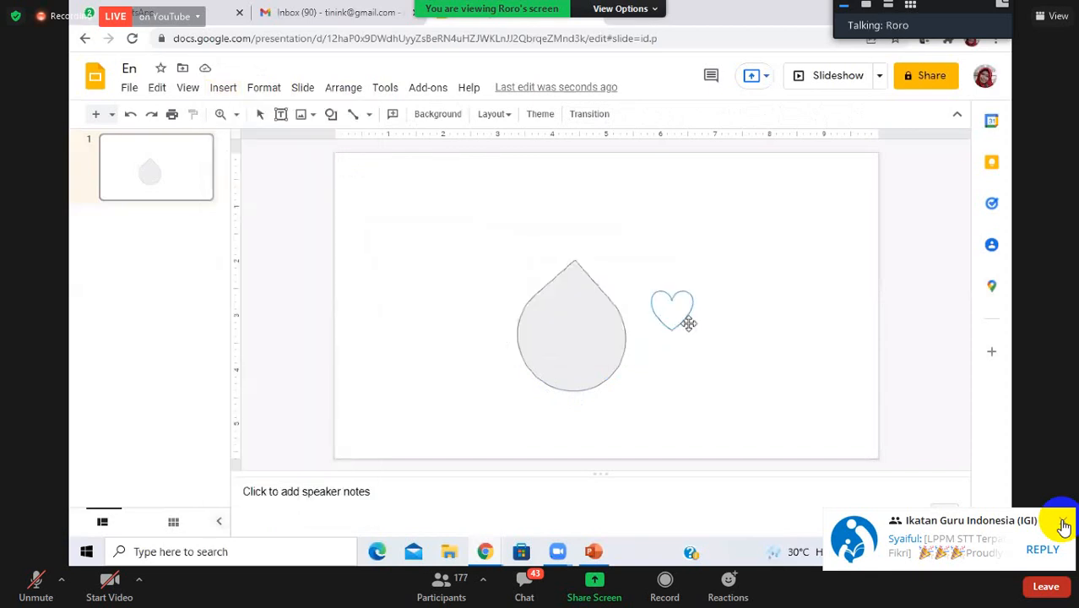
left_click_drag(671, 276, 661, 371)
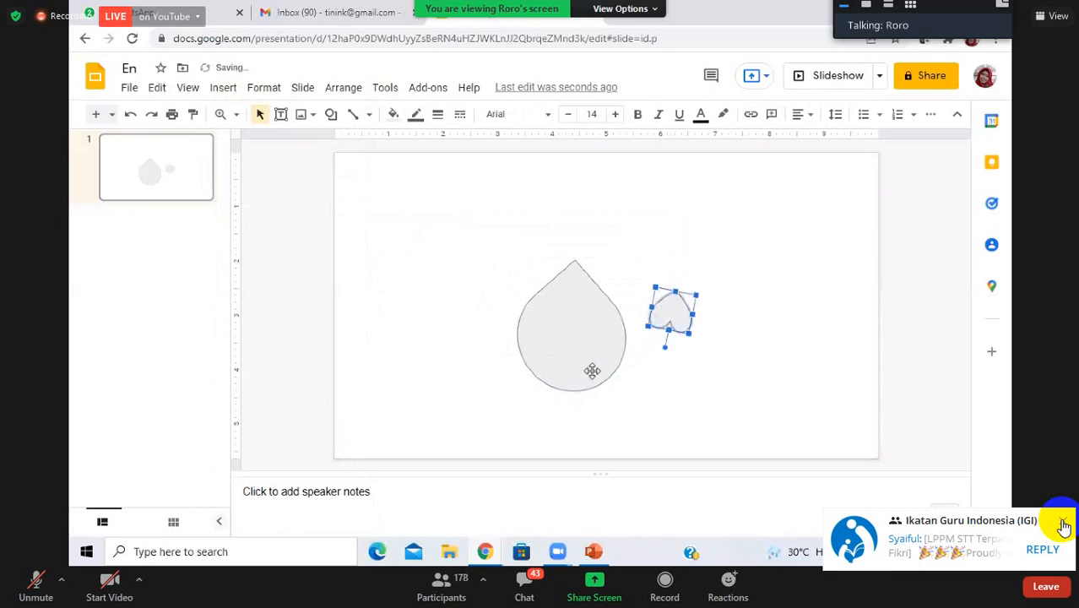
left_click_drag(529, 393, 524, 389)
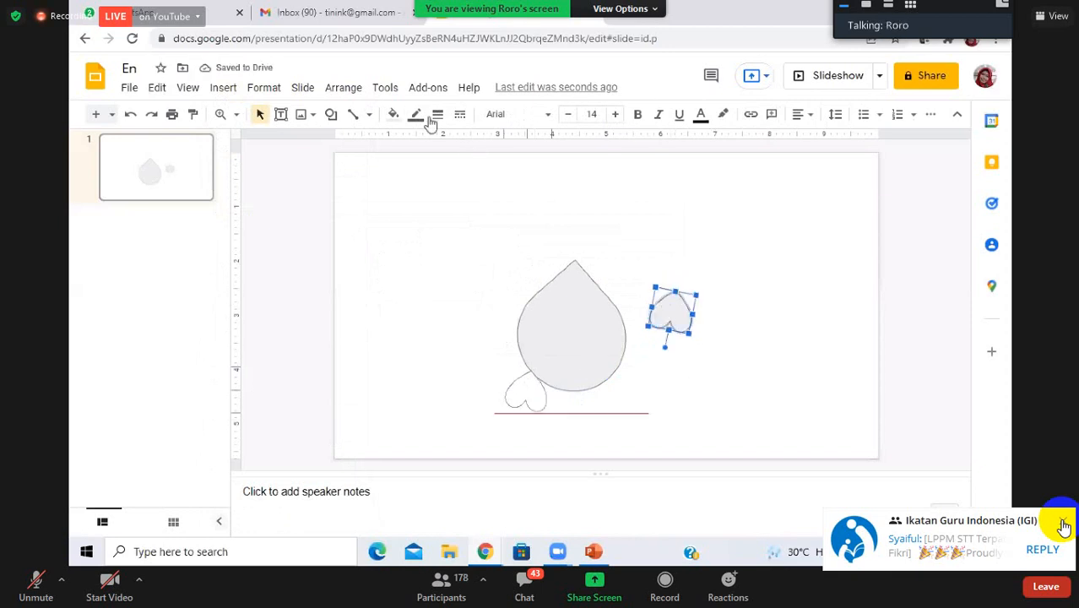
Fill the small heart with orange and make its outline transparent
left_click(392, 117)
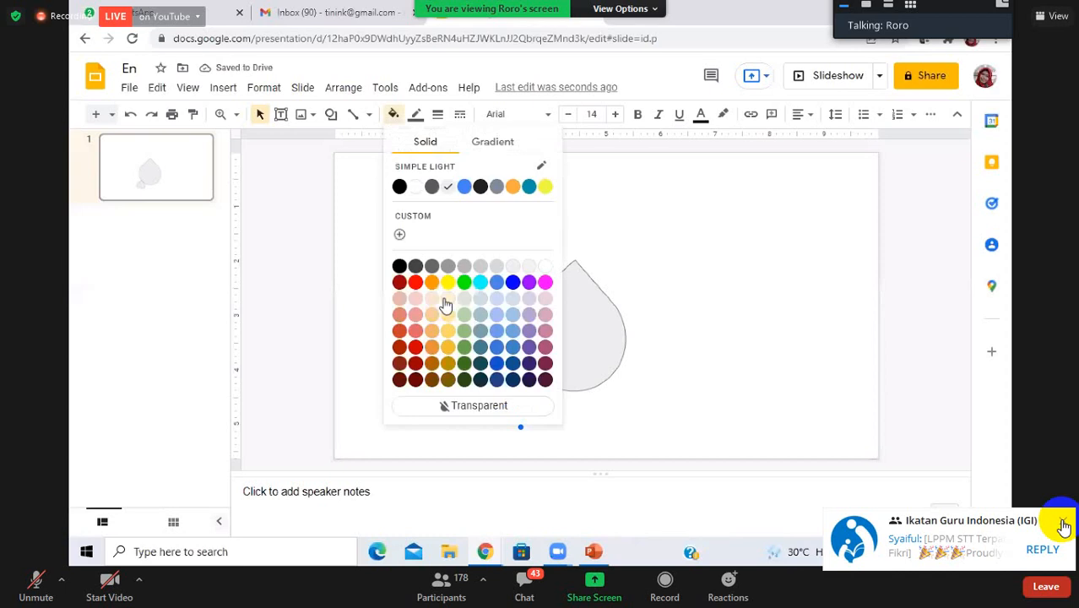
left_click(447, 352)
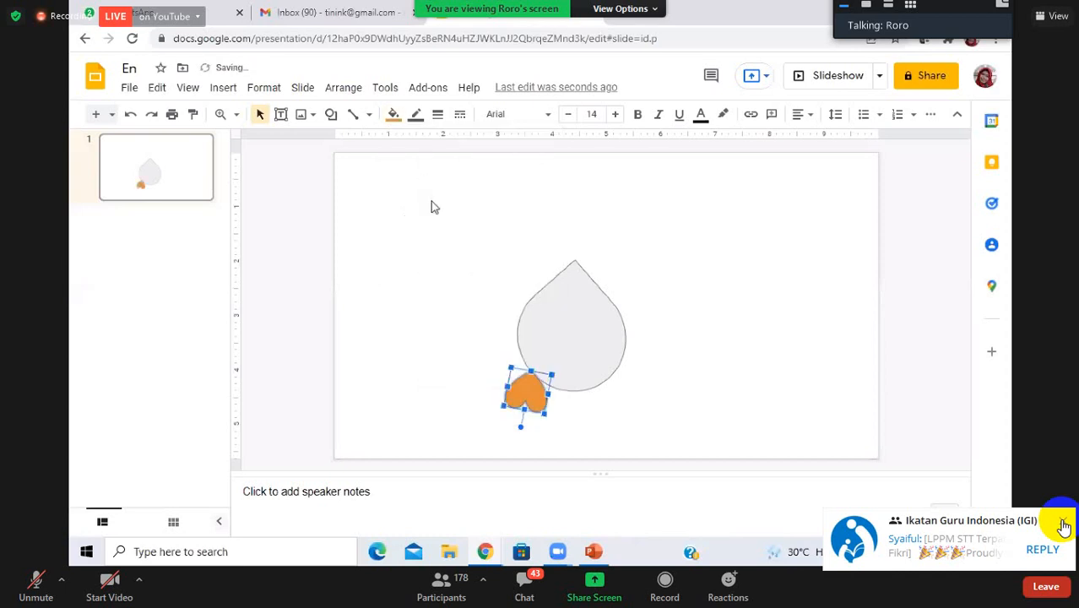
left_click(416, 116)
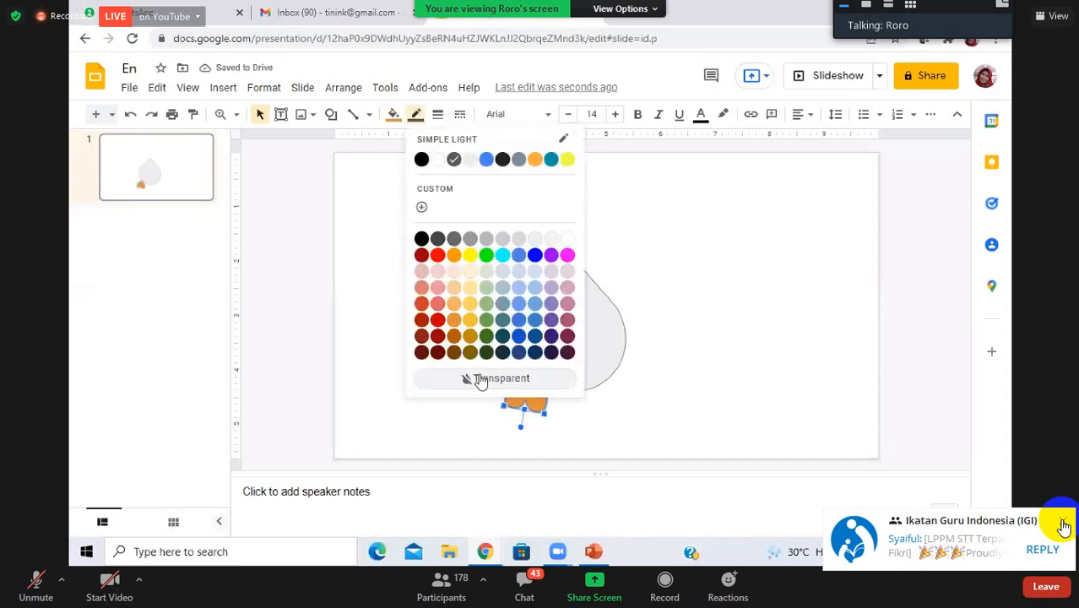
left_click(482, 379)
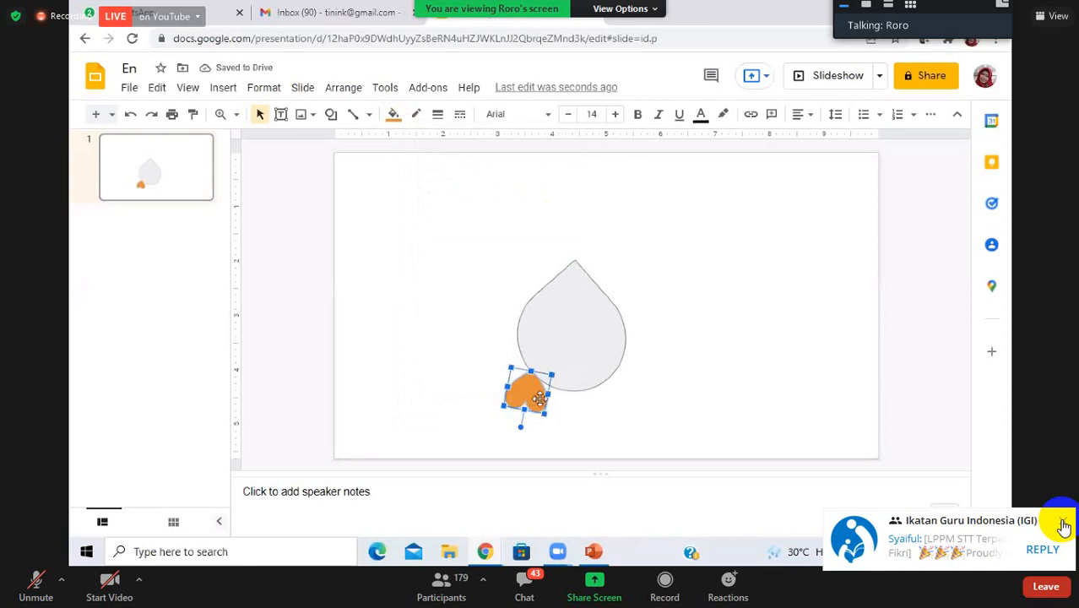
Duplicate the orange heart and overlap the copy, tilted the other way, to form a three-lobed left foot
left_click_drag(539, 380, 548, 388)
left_click_drag(530, 436, 555, 425)
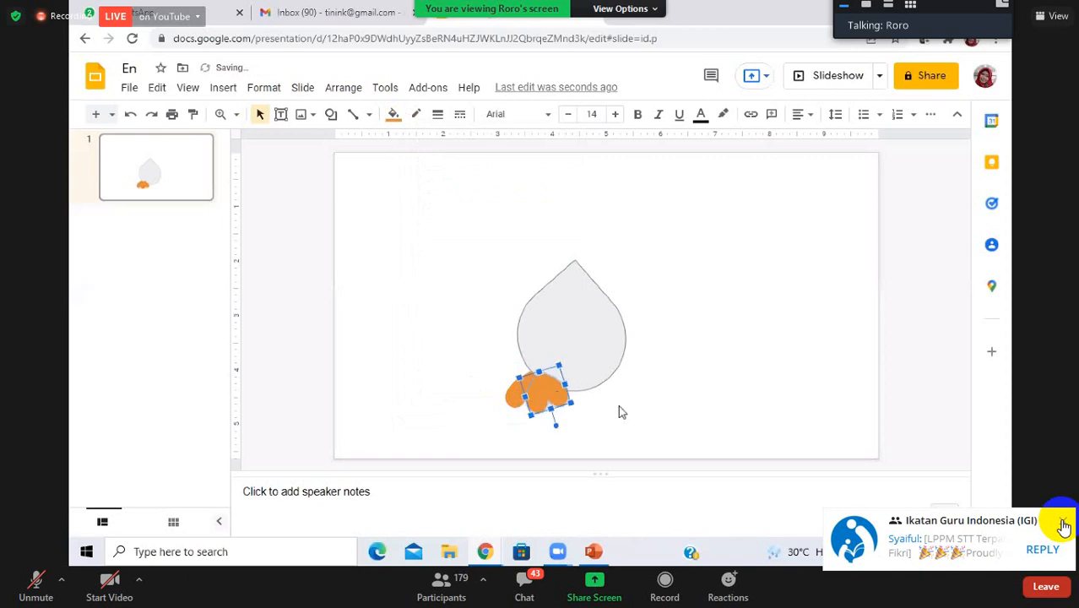
left_click(606, 403)
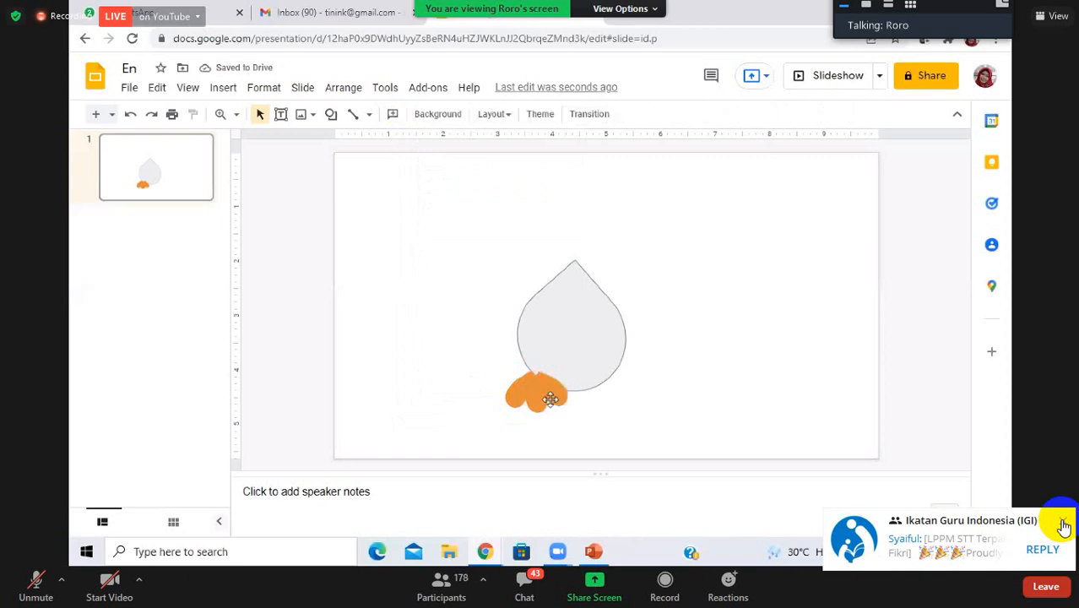
Build the right foot below the teardrop from two more overlapping copies of the orange heart, tilting the second one outward
left_click_drag(549, 400, 601, 390)
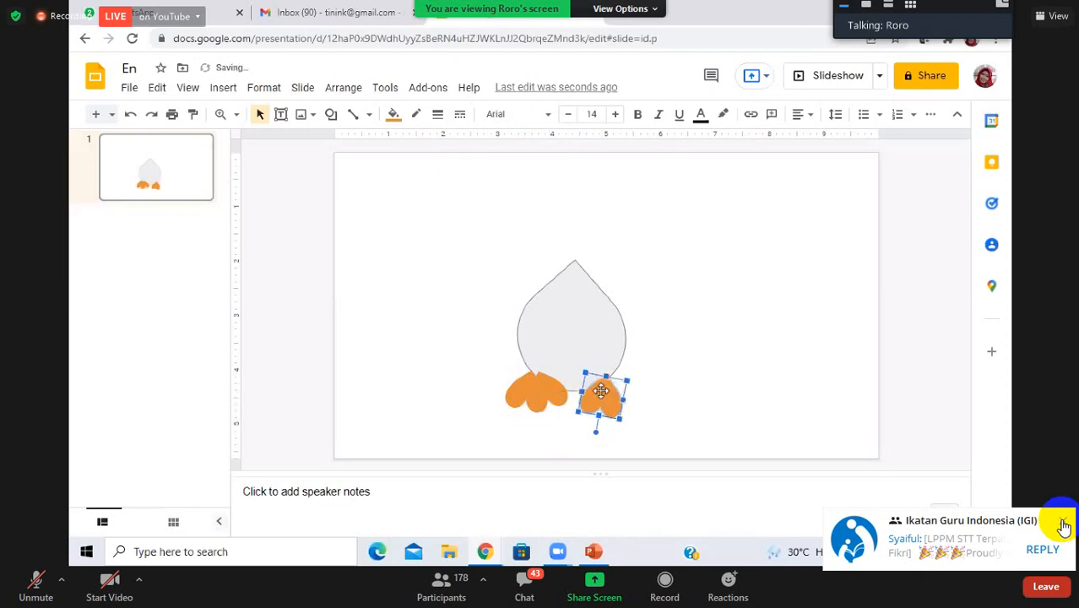
key("ctrl+d")
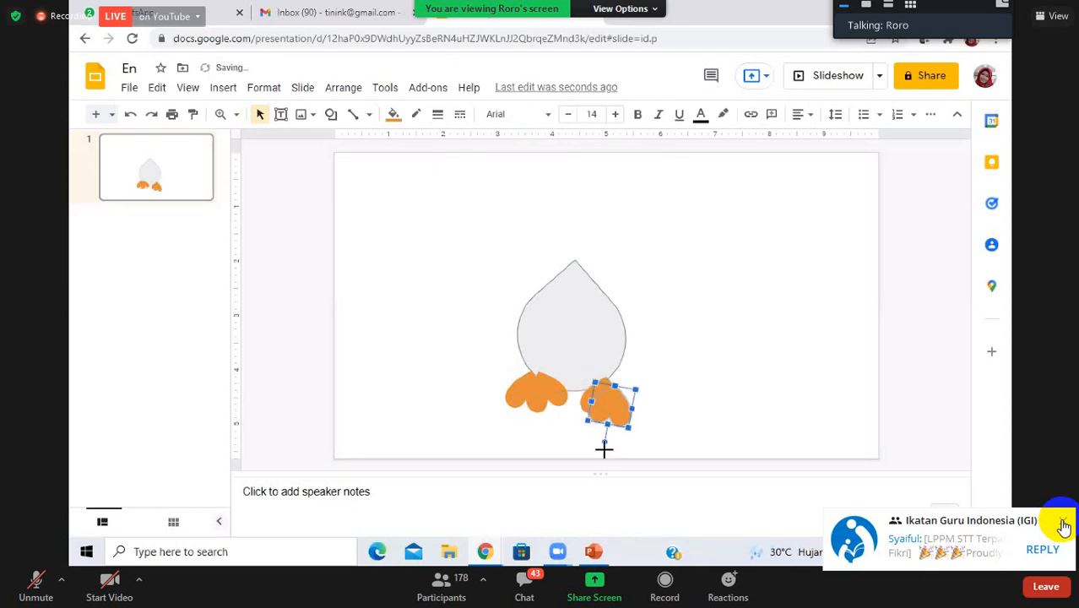
left_click_drag(621, 436, 612, 390)
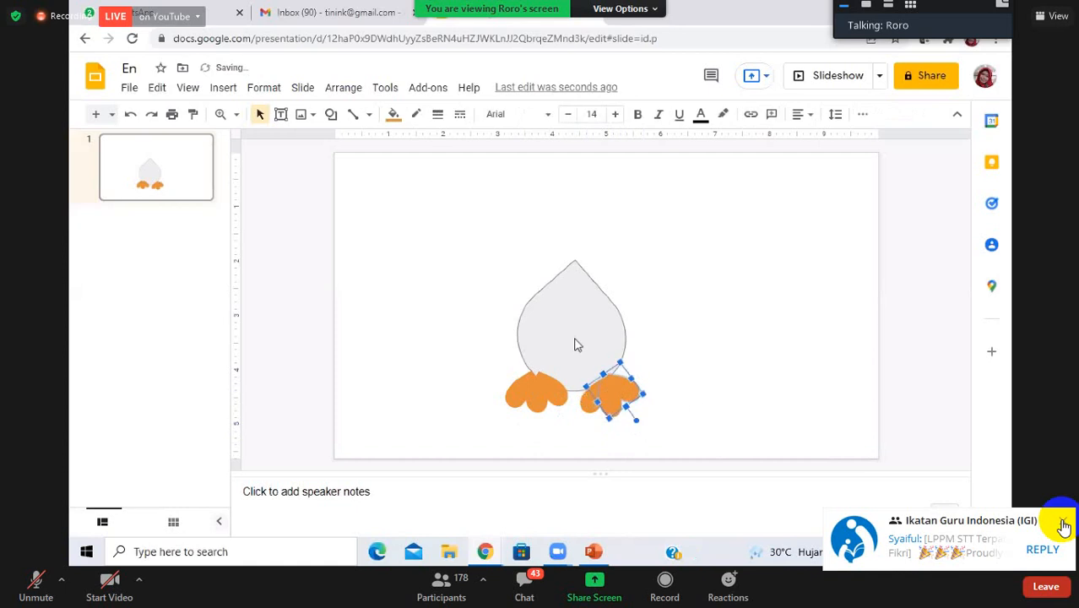
Cut and paste the teardrop body to bring it in front of the orange feet, and nudge it slightly down
left_click(549, 326)
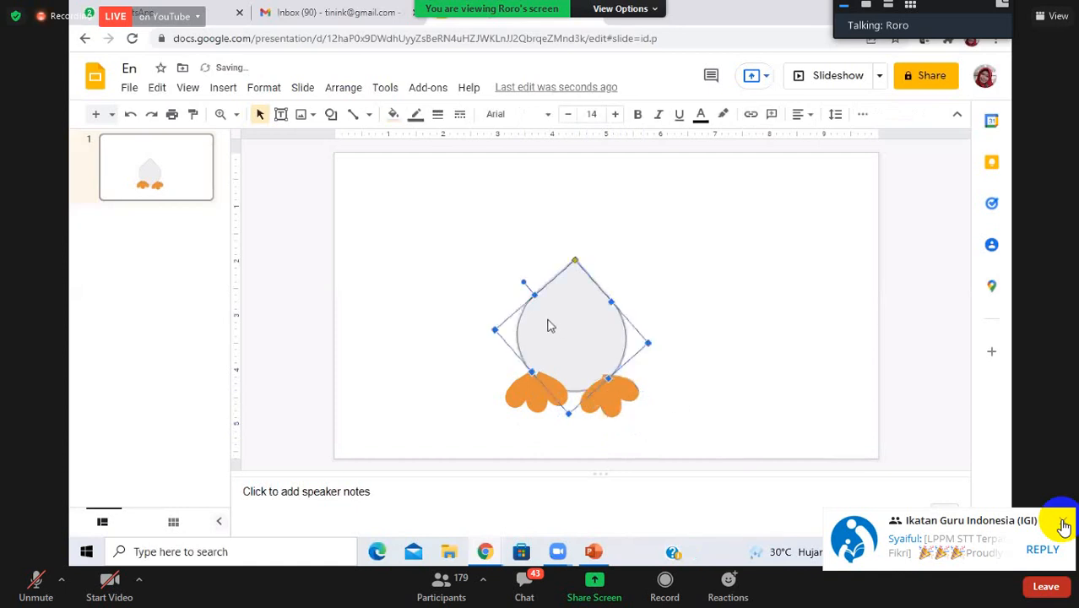
key("ctrl+x")
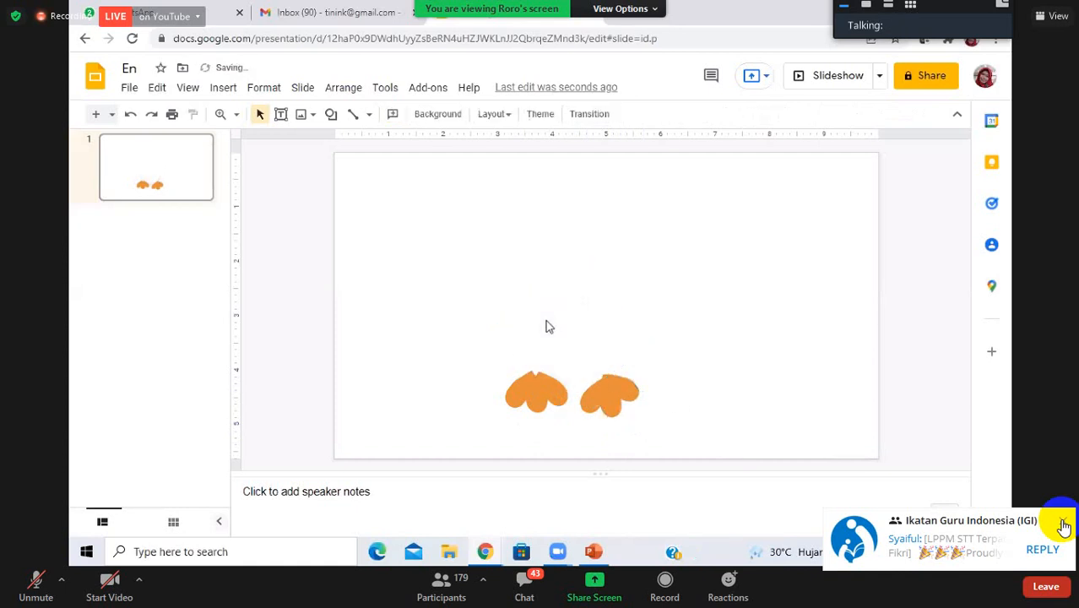
key("ctrl+v")
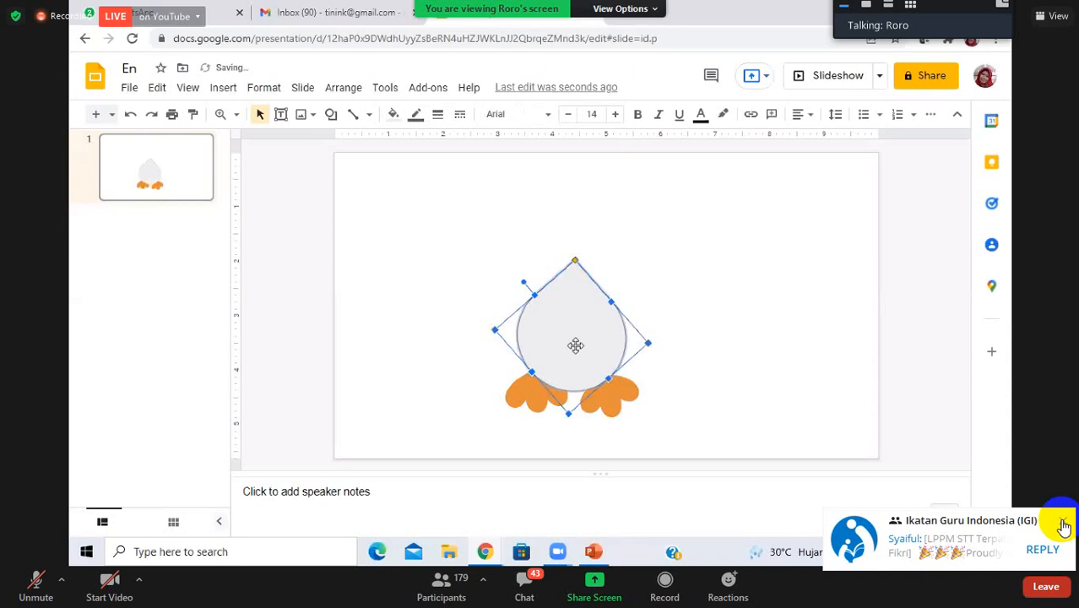
left_click(1064, 524)
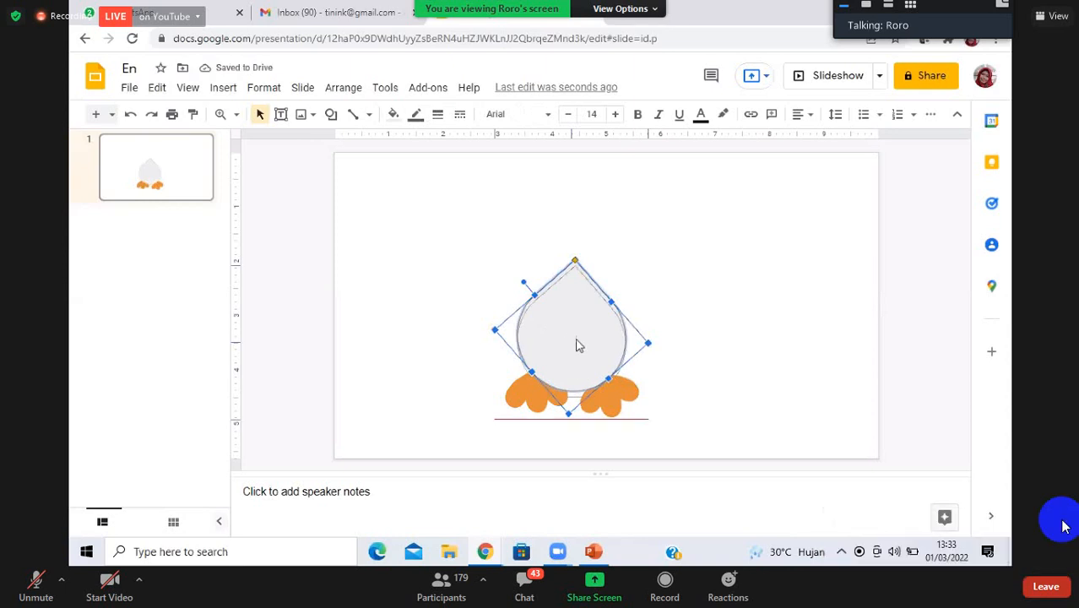
Fill the teardrop body with black and make its outline transparent
left_click(393, 114)
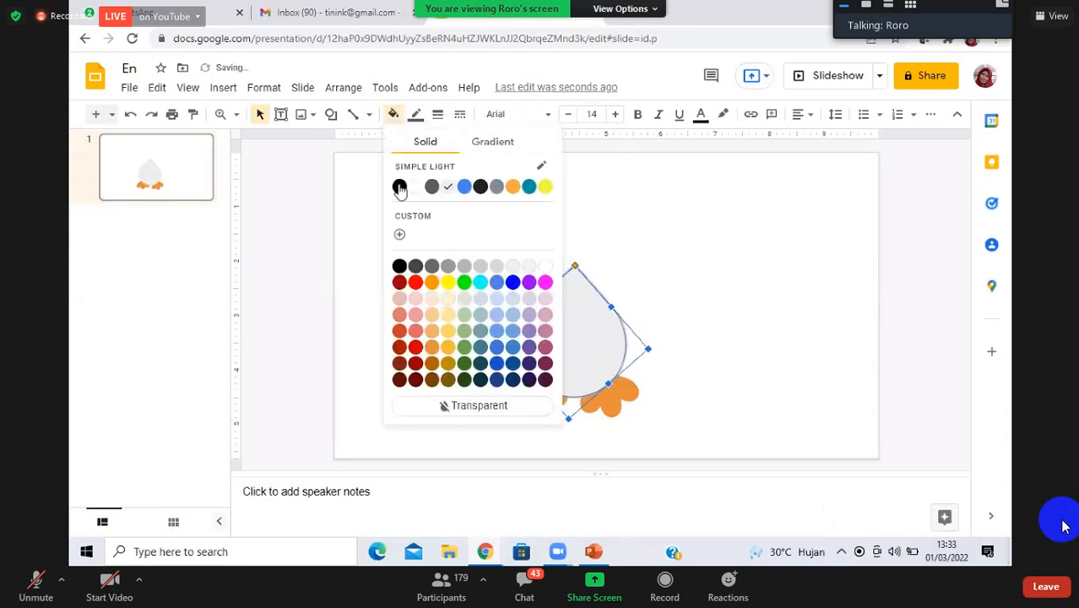
left_click(400, 187)
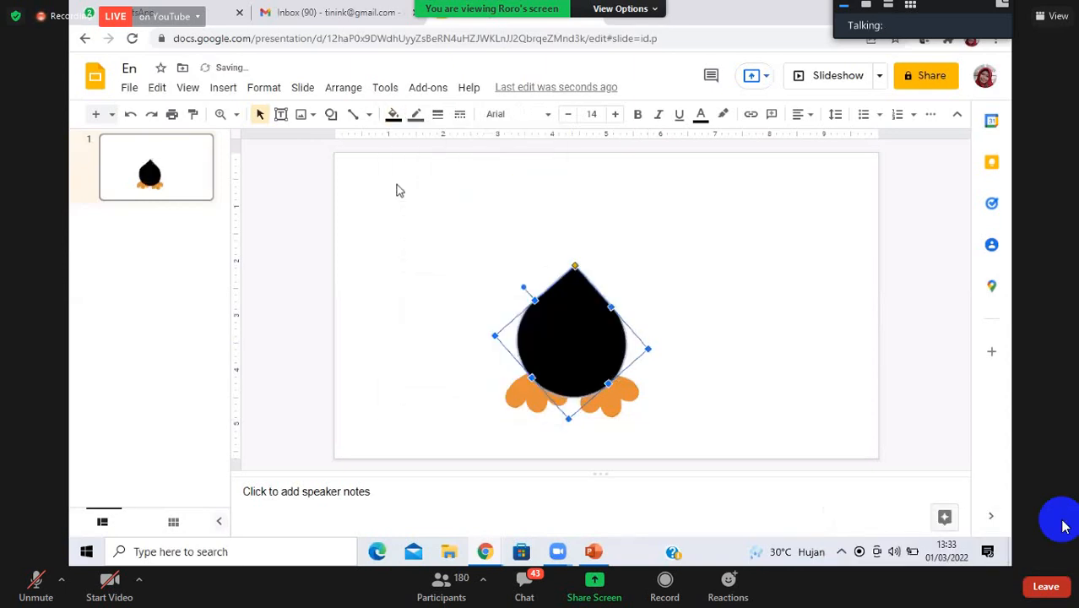
left_click(415, 114)
left_click(493, 379)
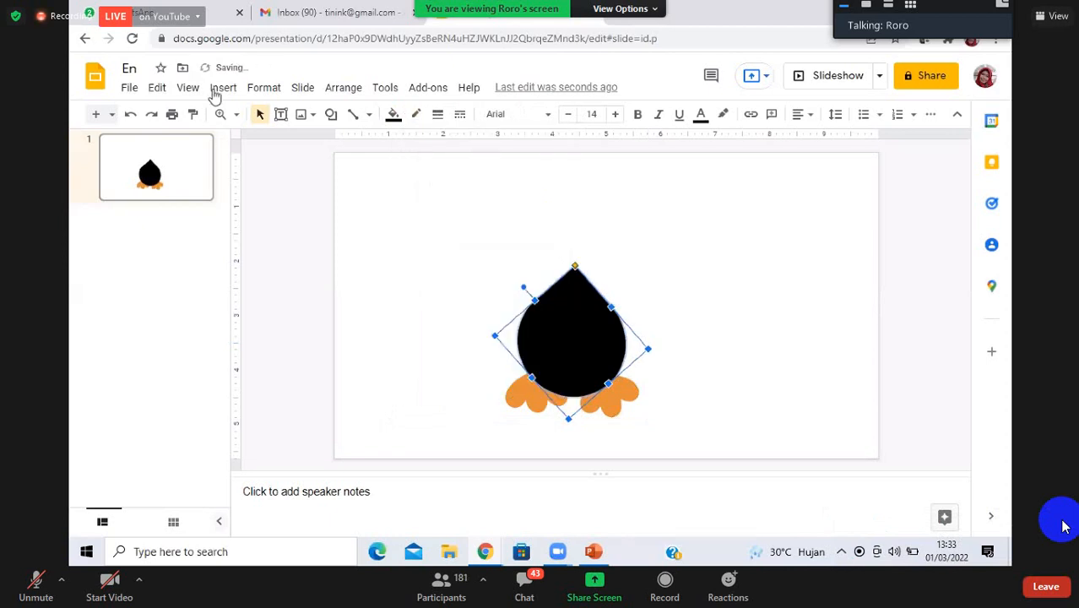
Add a black circle without an outline as the head, overlapping the pointed top of the teardrop body
left_click(218, 91)
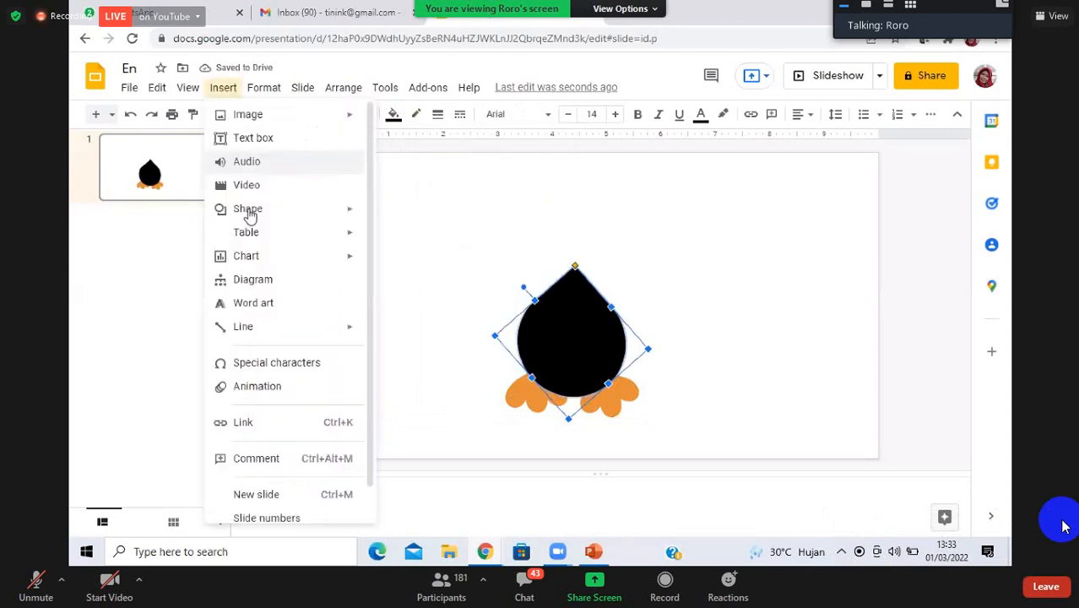
mouse_move(287, 211)
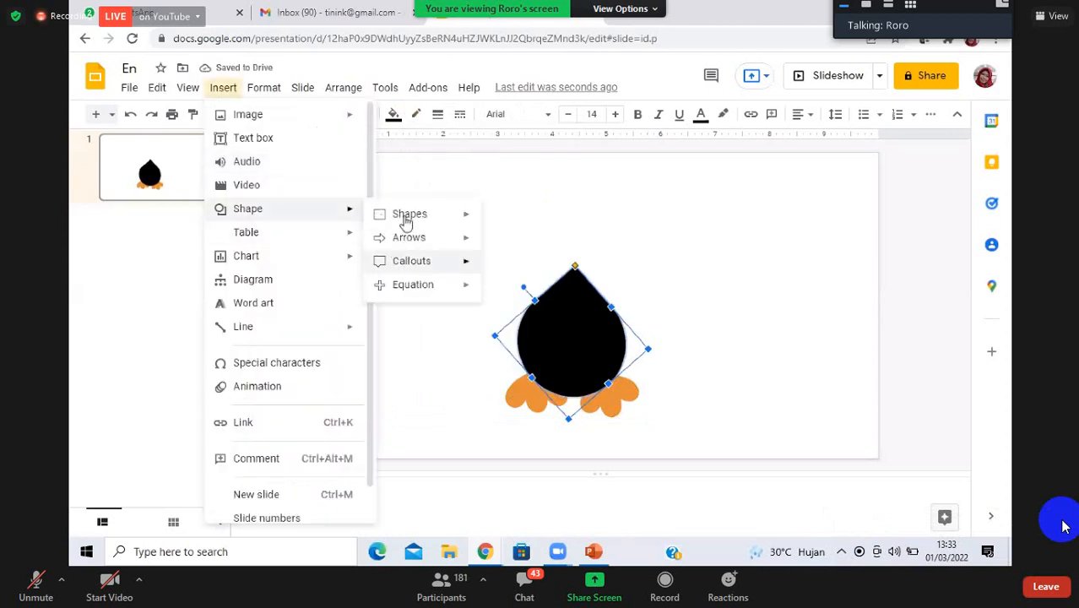
mouse_move(493, 218)
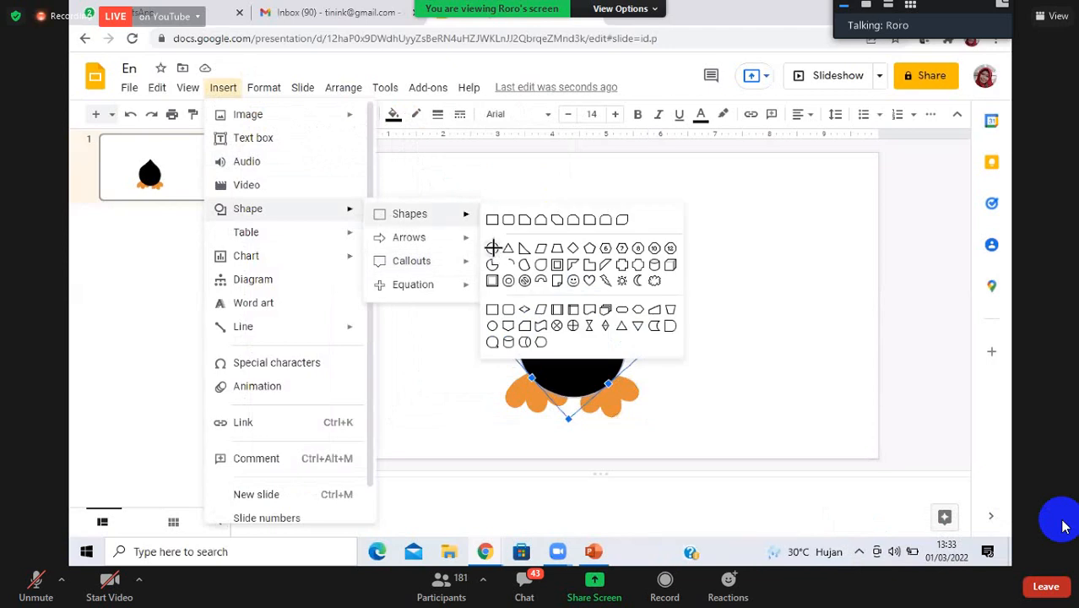
left_click(495, 218)
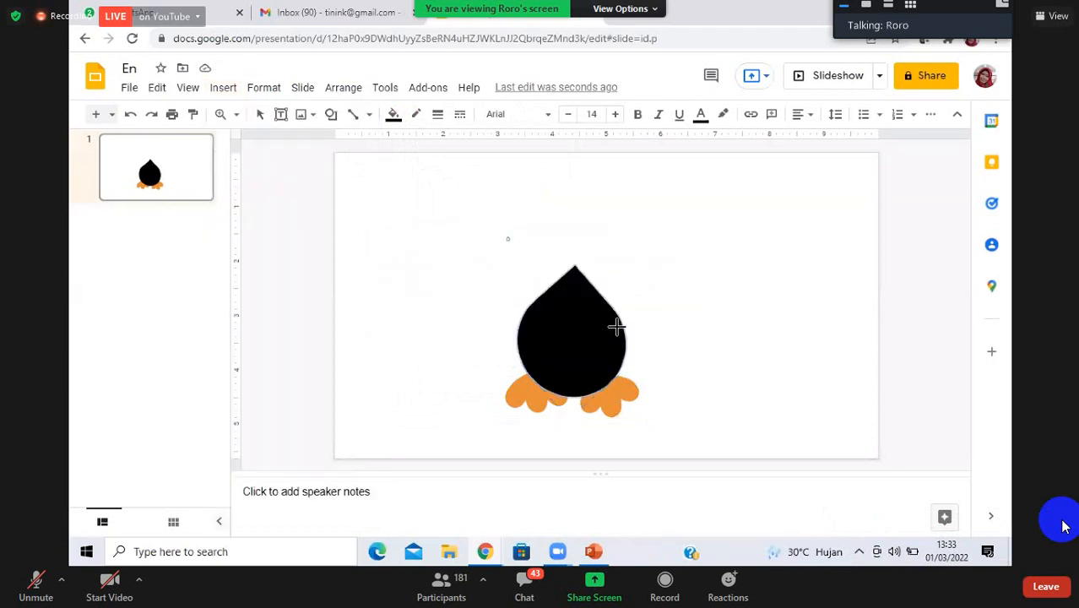
mouse_move(620, 331)
left_mouse_down()
mouse_move(619, 320)
mouse_move(605, 325)
left_mouse_up()
left_click_drag(564, 292, 562, 291)
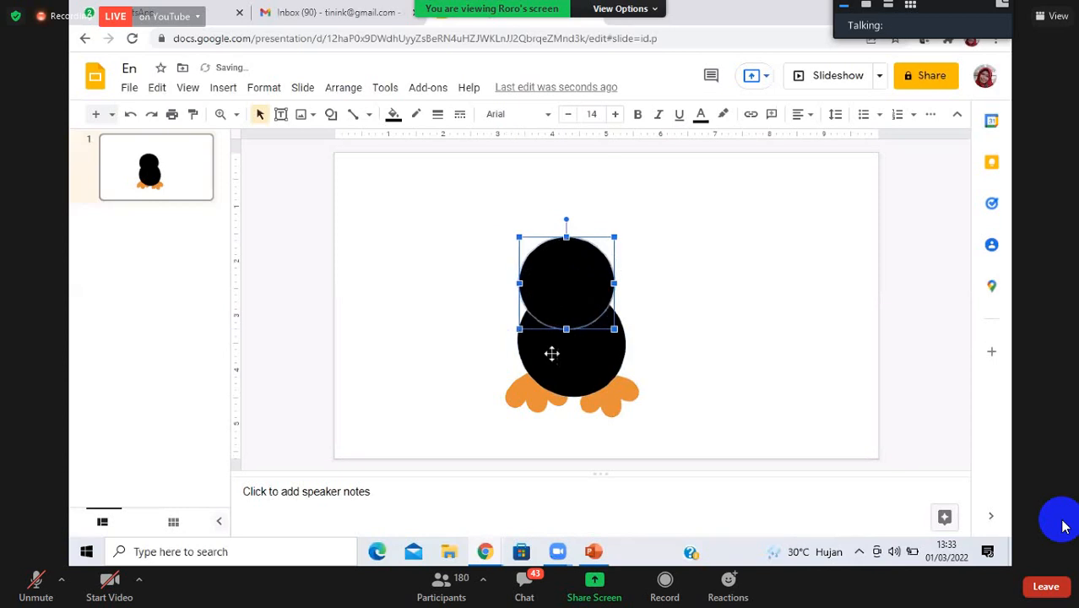
left_click(619, 329)
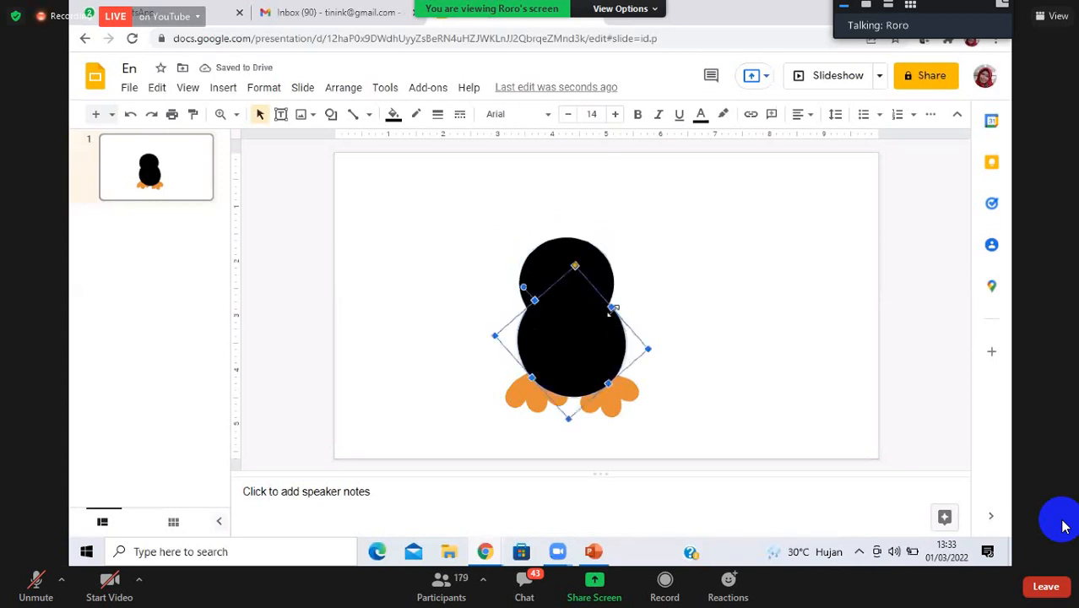
Enlarge the black head circle, raise it above the teardrop body's tip, and make its outline transparent
left_click_drag(541, 296, 529, 223)
key("ctrl+z")
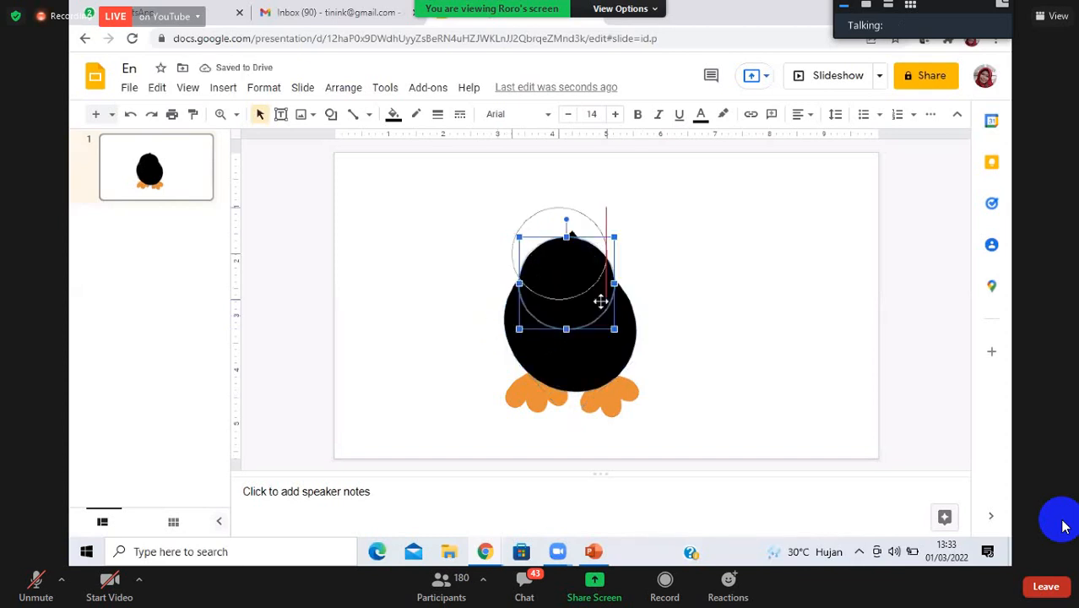
left_click_drag(605, 301, 632, 325)
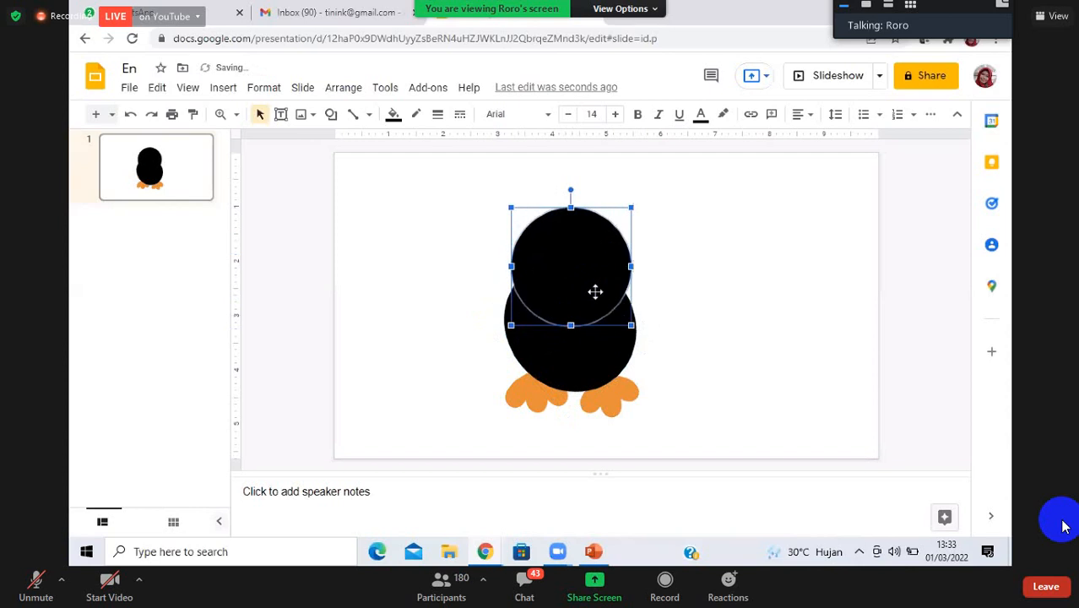
left_click(415, 117)
left_click(514, 380)
key("Escape")
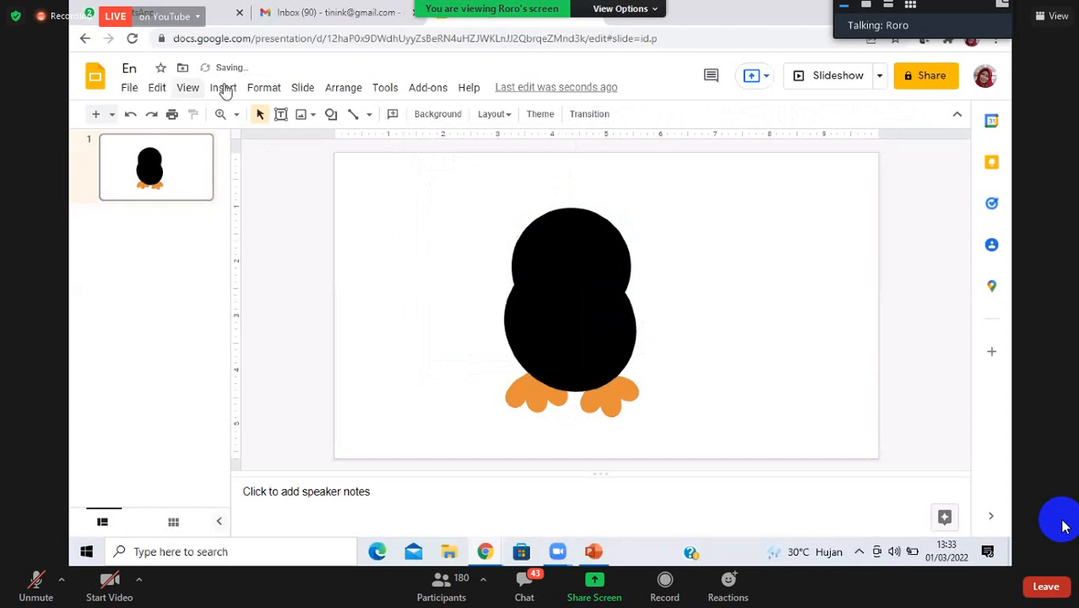
Draw a Flowchart: Delay shape on the left side of the head, rotated so its rounded end points up with a slight tilt
left_click(224, 90)
mouse_move(316, 215)
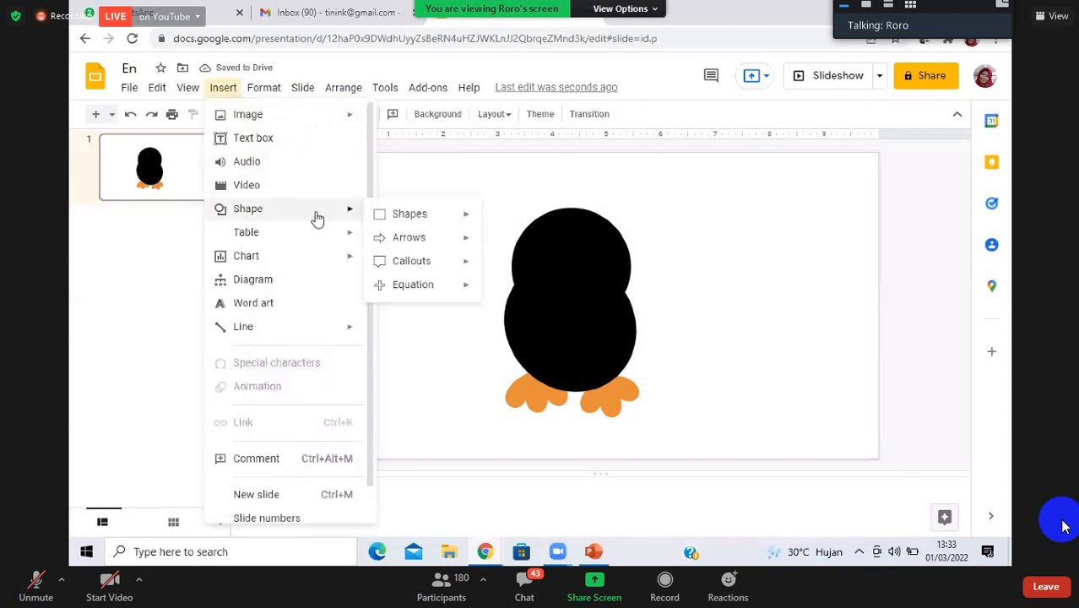
mouse_move(418, 221)
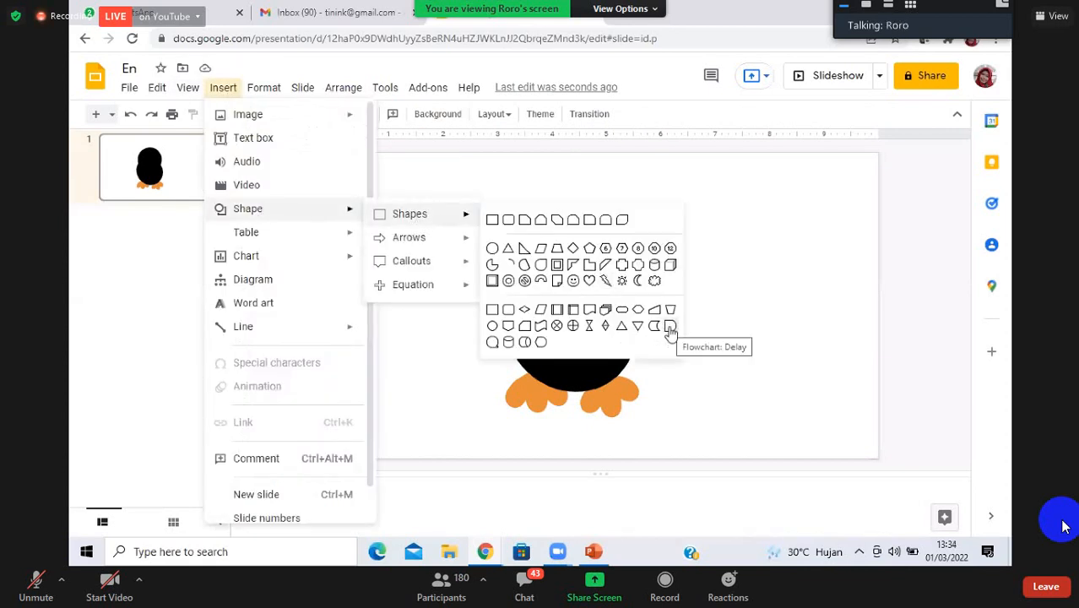
left_click(671, 332)
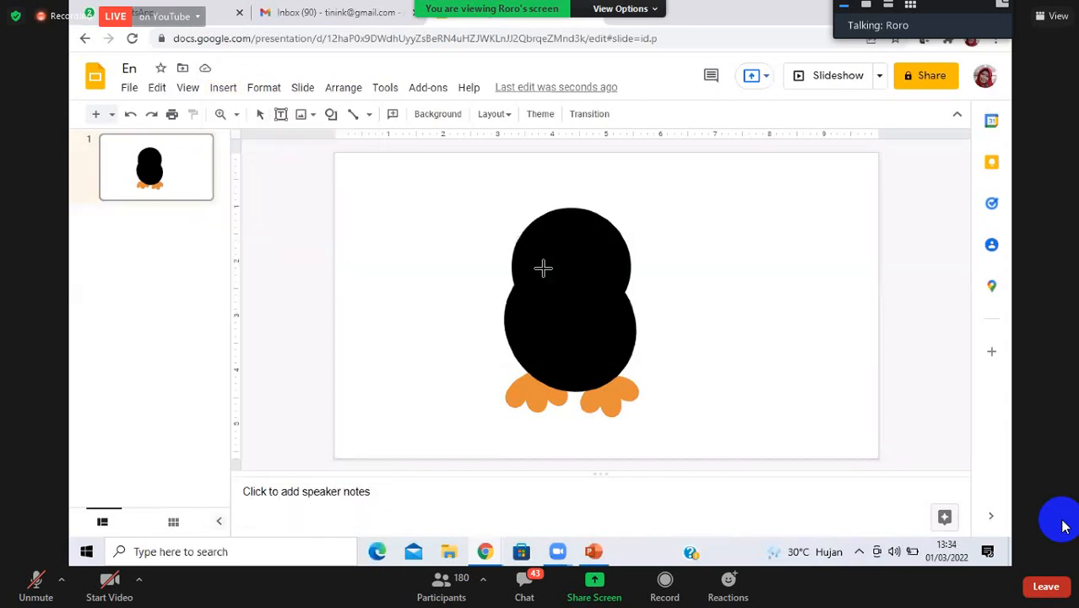
left_click_drag(532, 242, 589, 283)
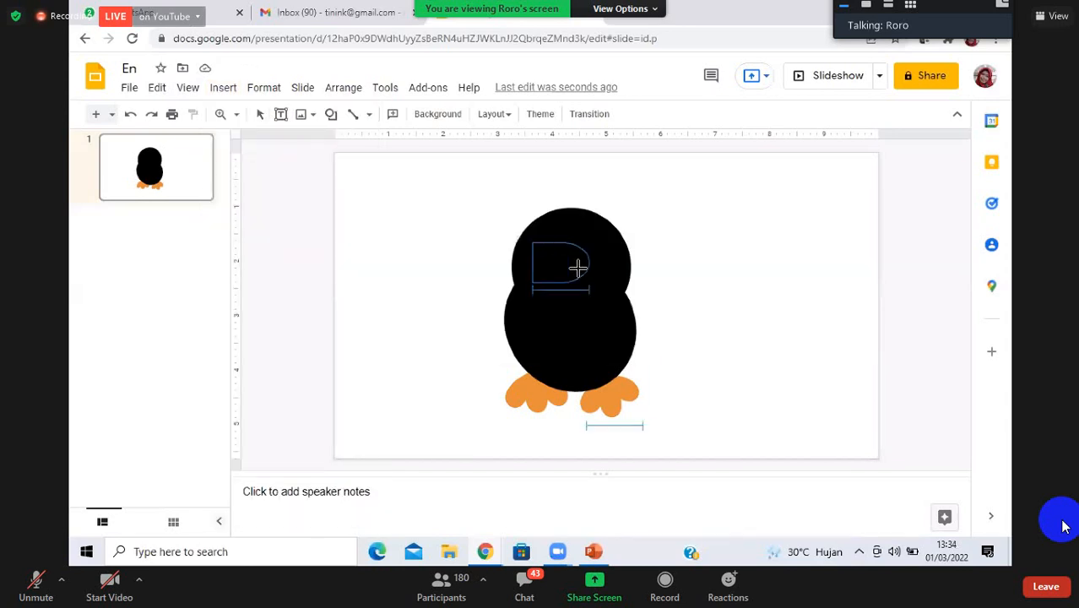
left_click_drag(561, 225, 538, 263)
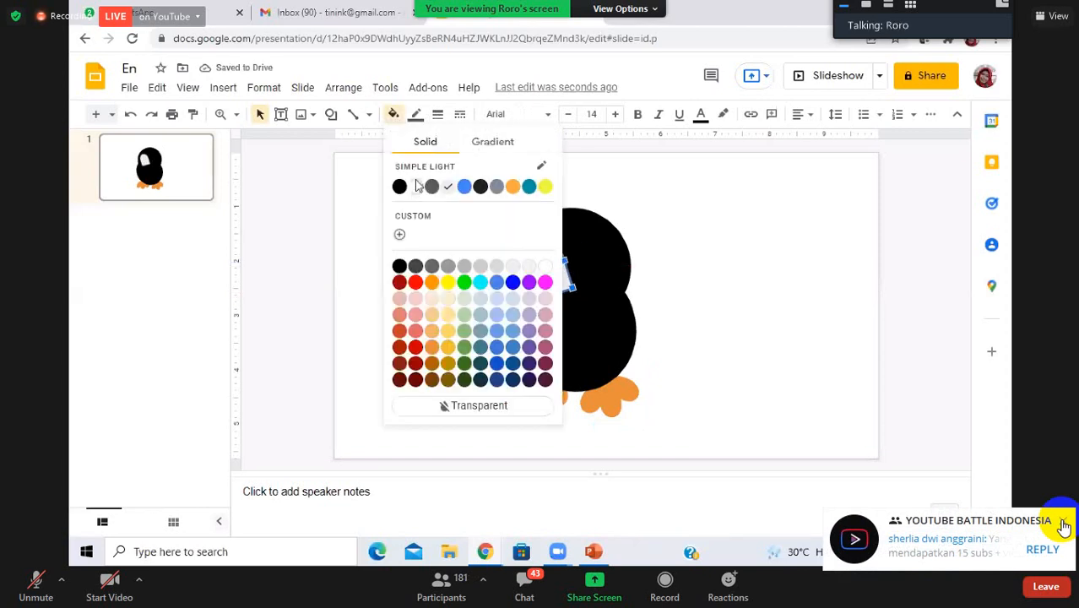
Fill the tilted face shape with white and make its outline transparent
left_click(416, 186)
left_click(416, 121)
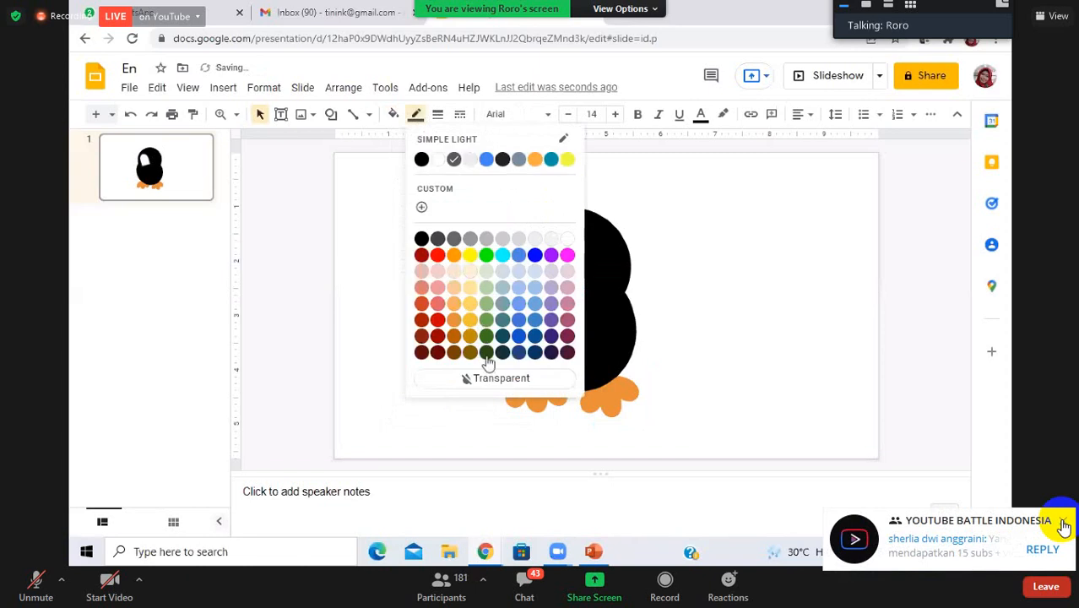
left_click(485, 380)
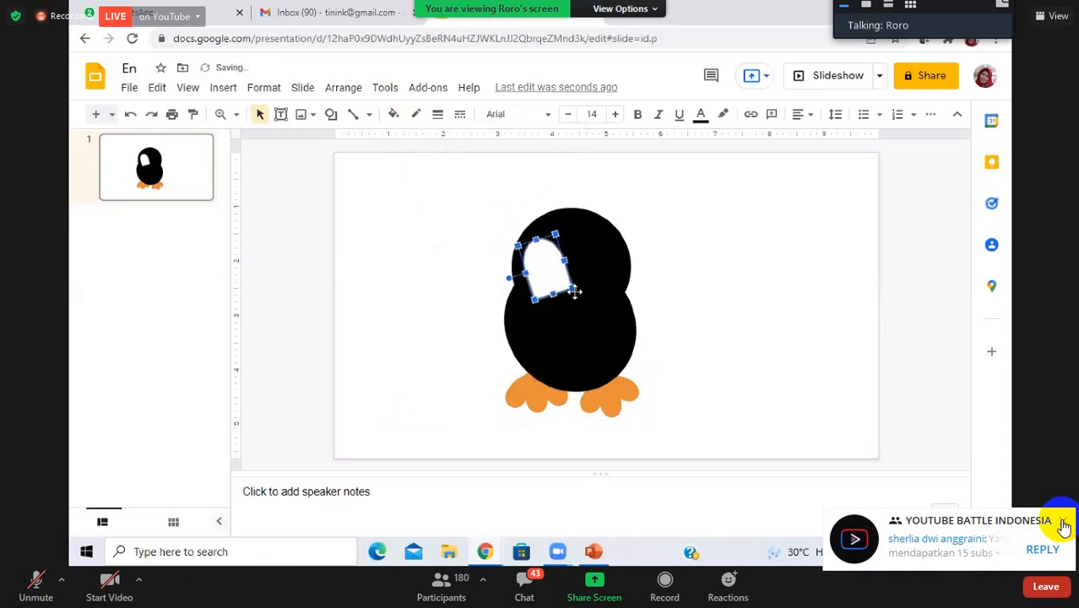
Enlarge the white face shape, place a copy on the right side of the head, and adjust both so they meet at their lower corners
mouse_move(579, 301)
left_mouse_down()
mouse_move(523, 281)
mouse_move(557, 302)
mouse_move(598, 298)
left_mouse_up()
left_click(561, 299)
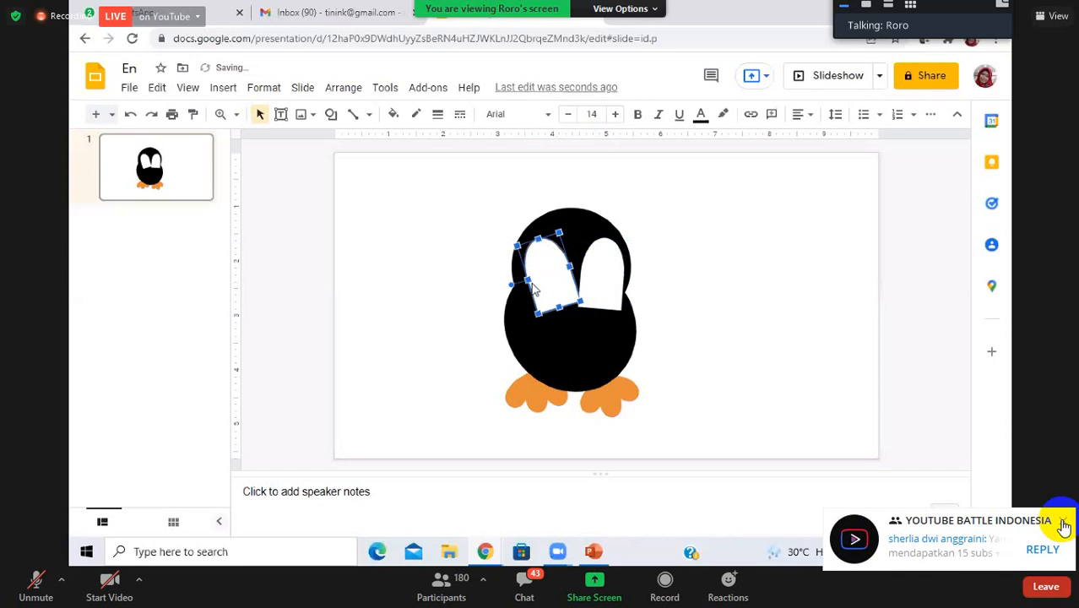
left_click_drag(507, 277, 522, 293)
key("Escape")
left_click(522, 292)
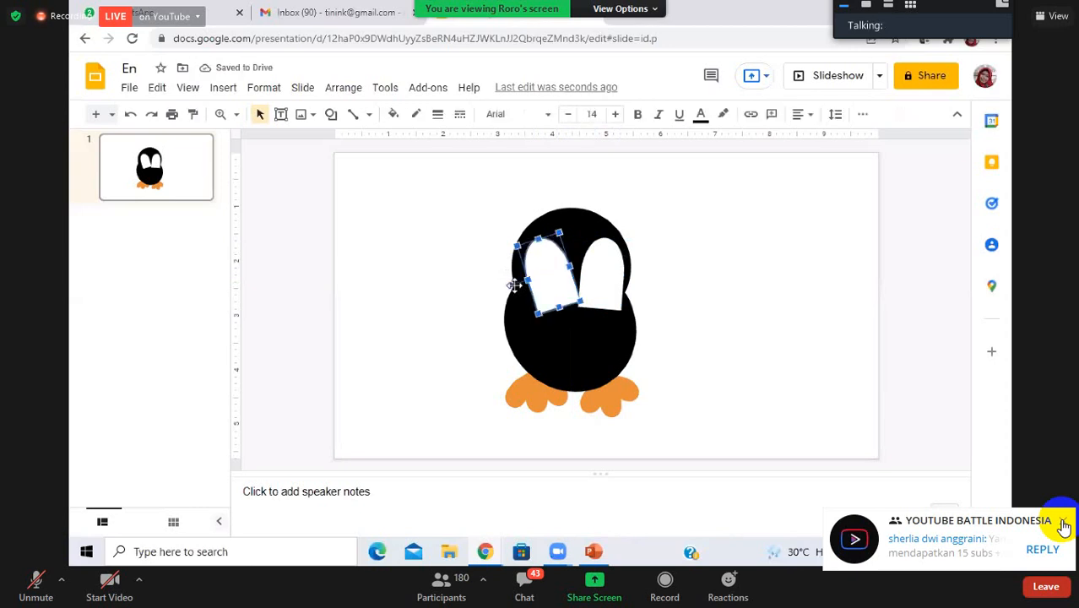
left_click_drag(512, 272, 588, 293)
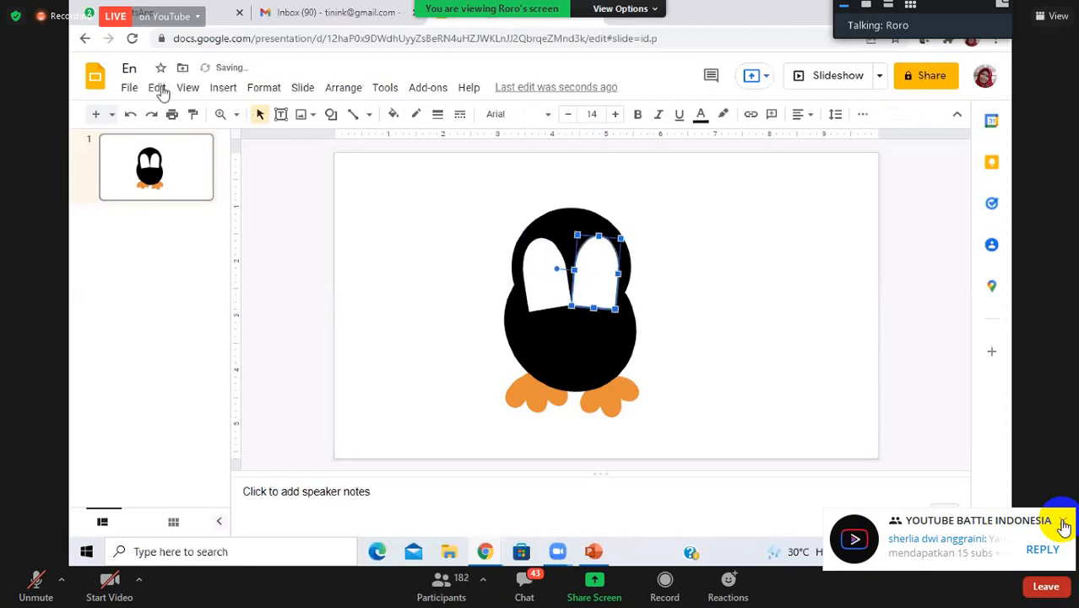
Add a white circle as the belly, overlapping the lower ends of both white face shapes
left_click(157, 88)
left_click(222, 102)
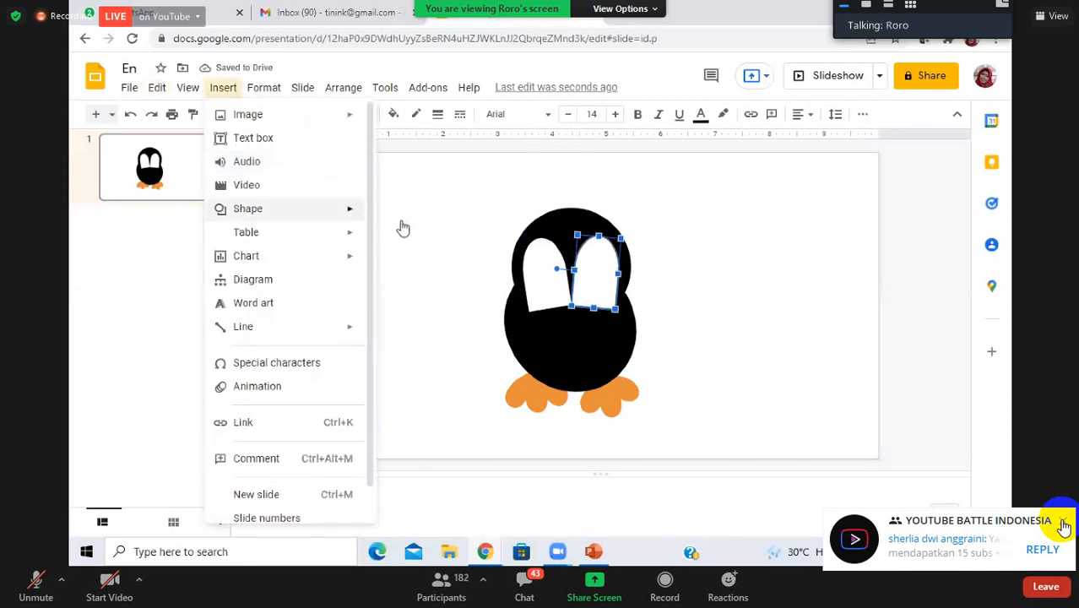
mouse_move(424, 224)
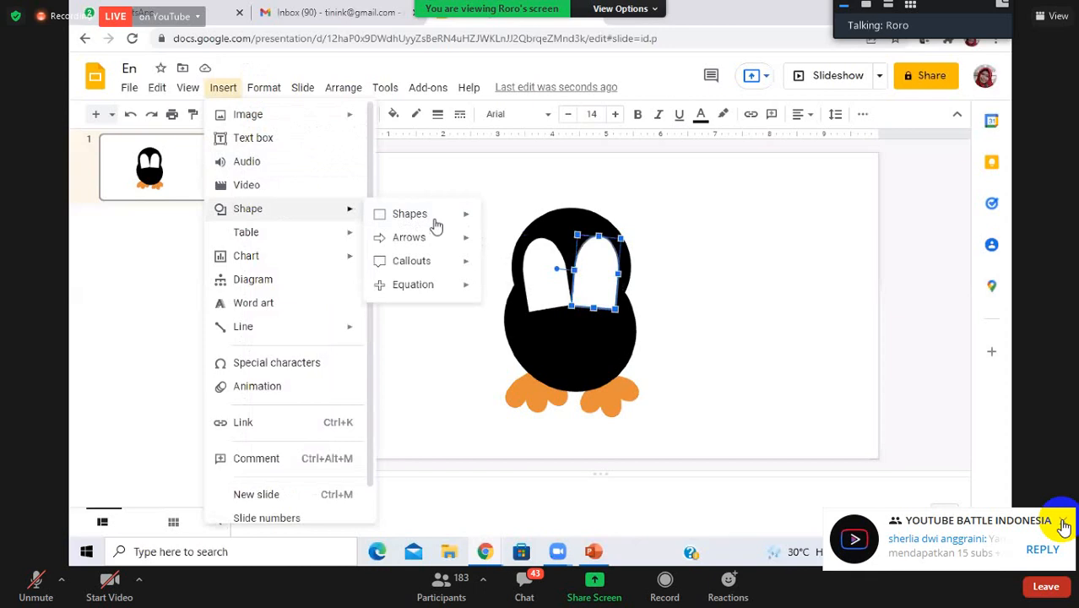
mouse_move(462, 216)
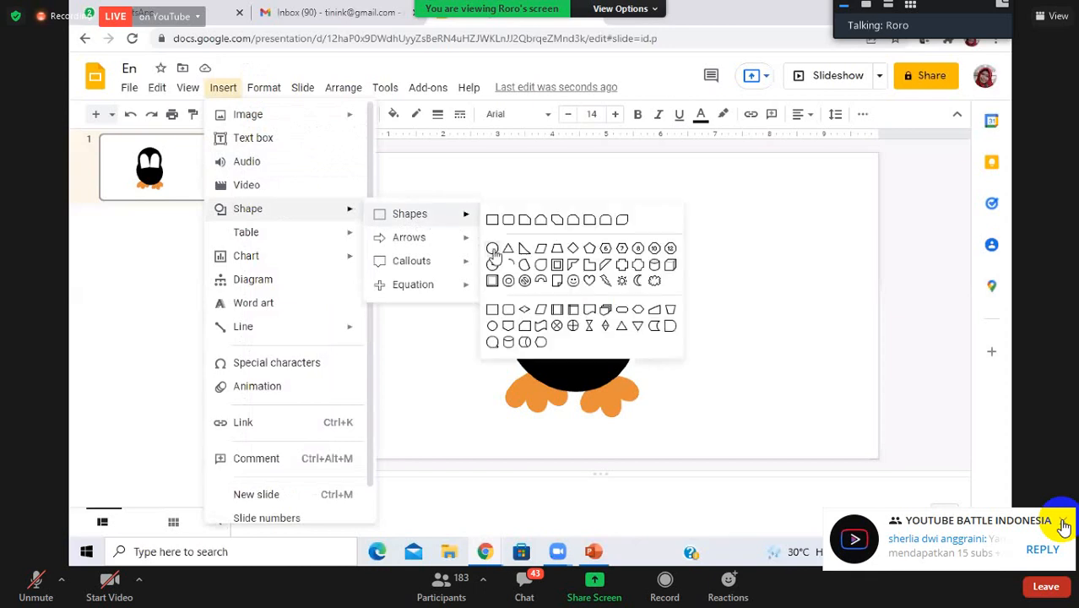
left_click(524, 280)
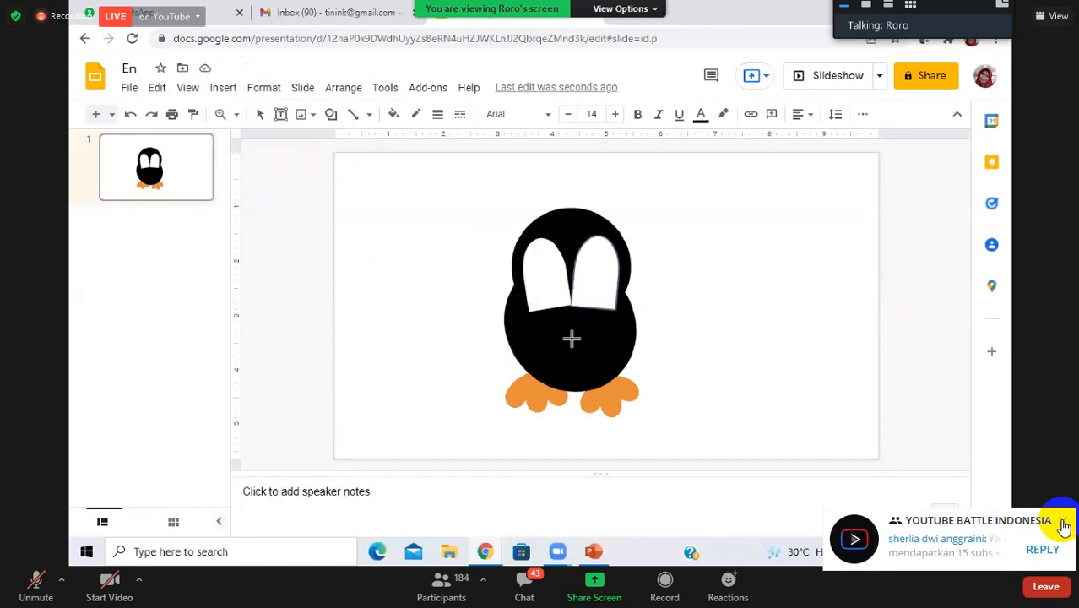
left_click_drag(593, 352, 622, 372)
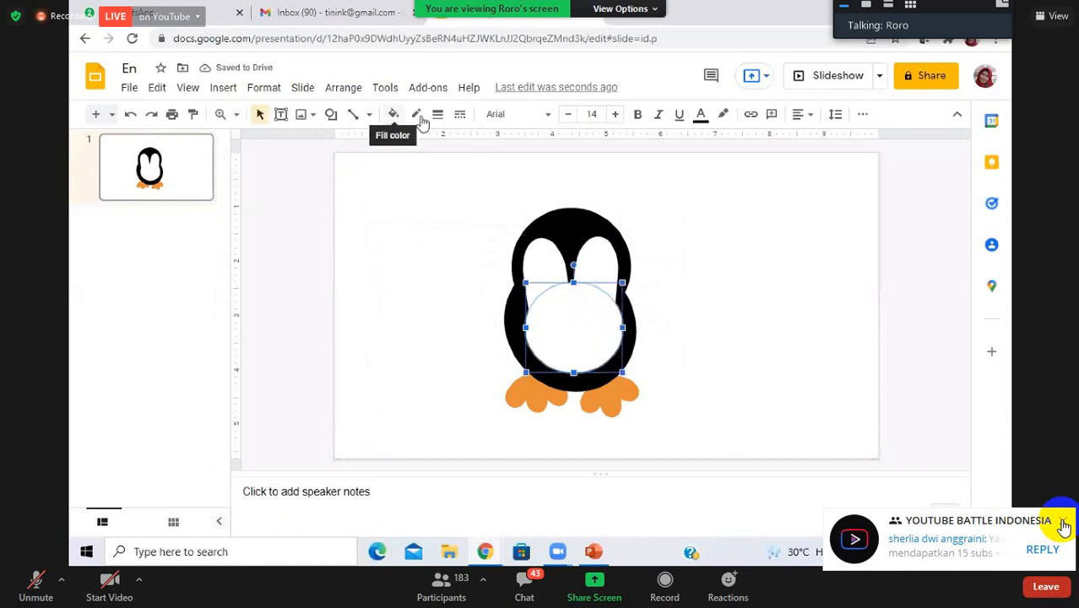
Make the belly circle's outline transparent and enlarge the circle slightly toward the lower left
left_click(415, 114)
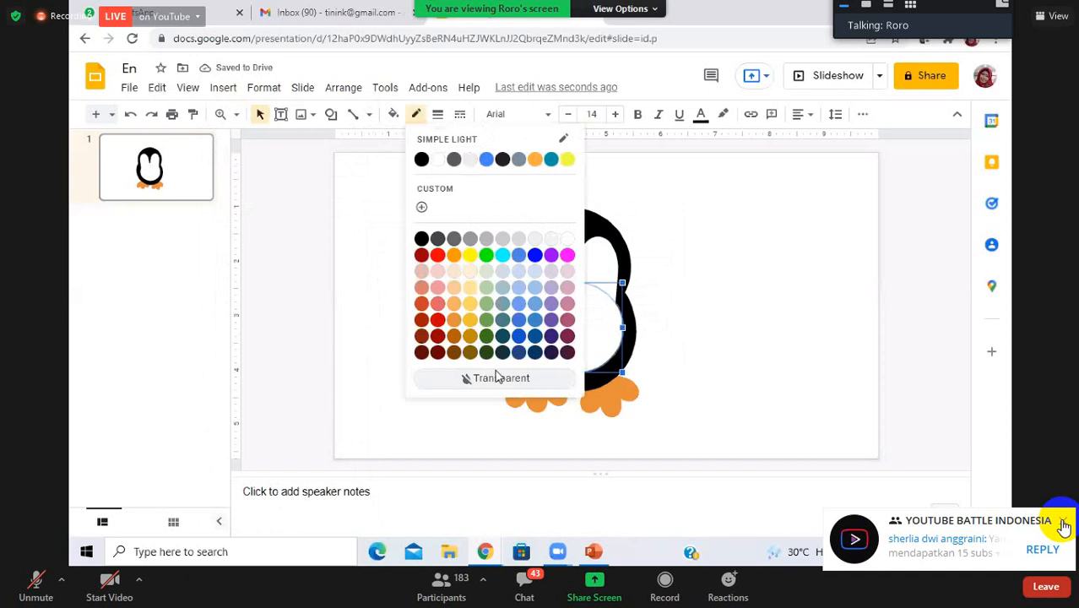
left_click(515, 376)
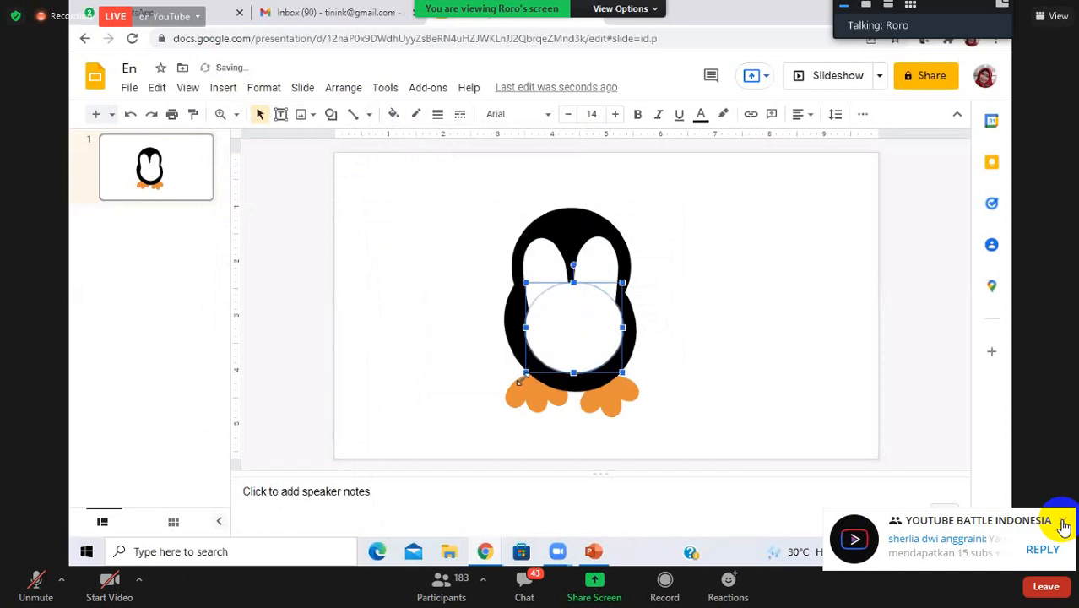
left_click_drag(521, 378, 516, 380)
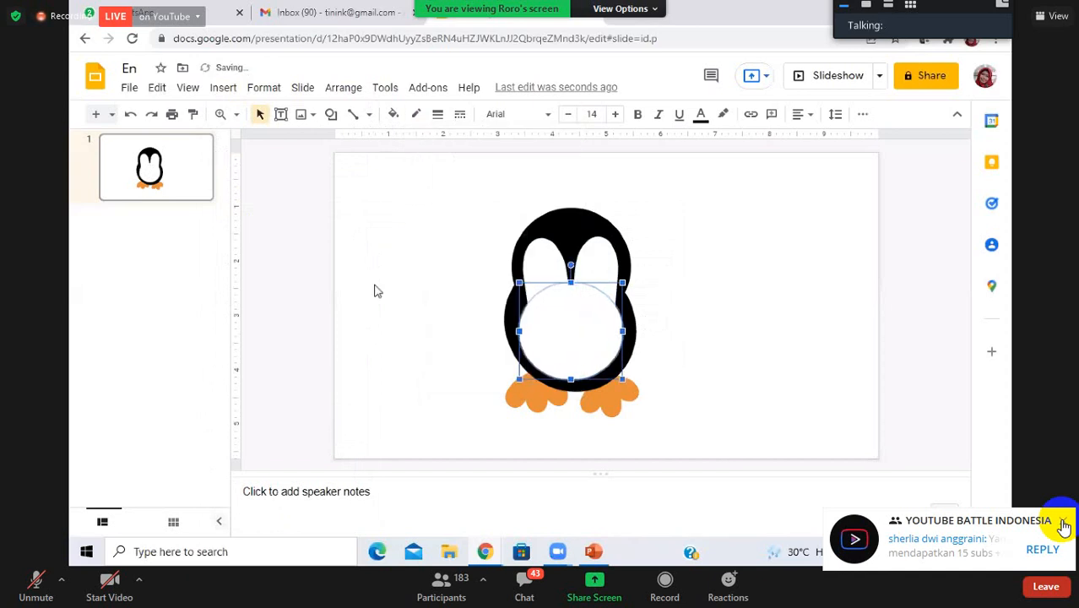
left_click(649, 339)
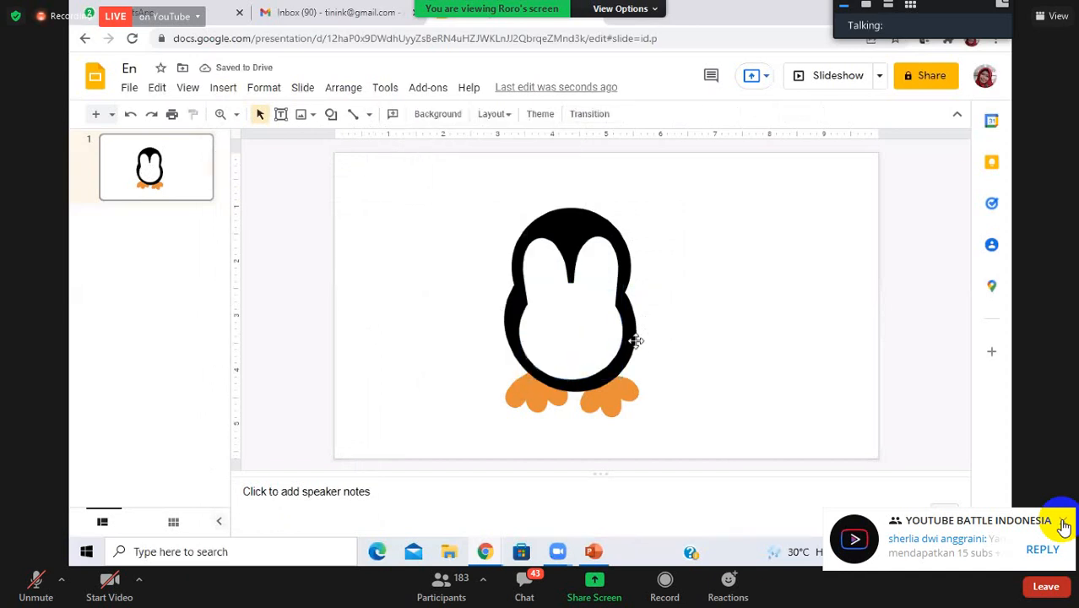
Enlarge the black teardrop body slightly toward the lower left to even out the border around the belly
left_click(524, 366)
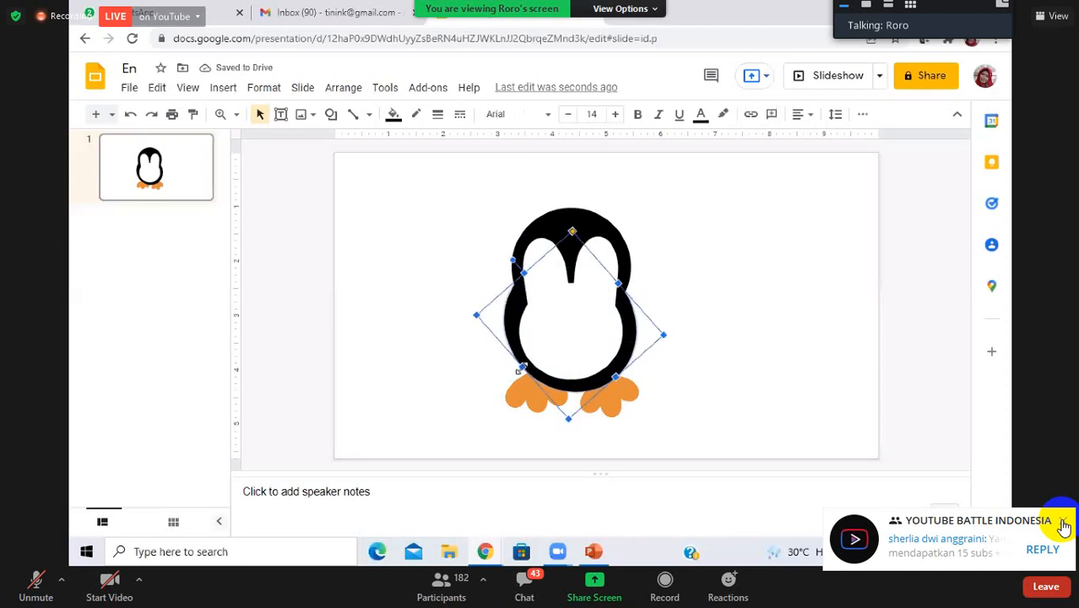
left_click_drag(520, 370, 518, 371)
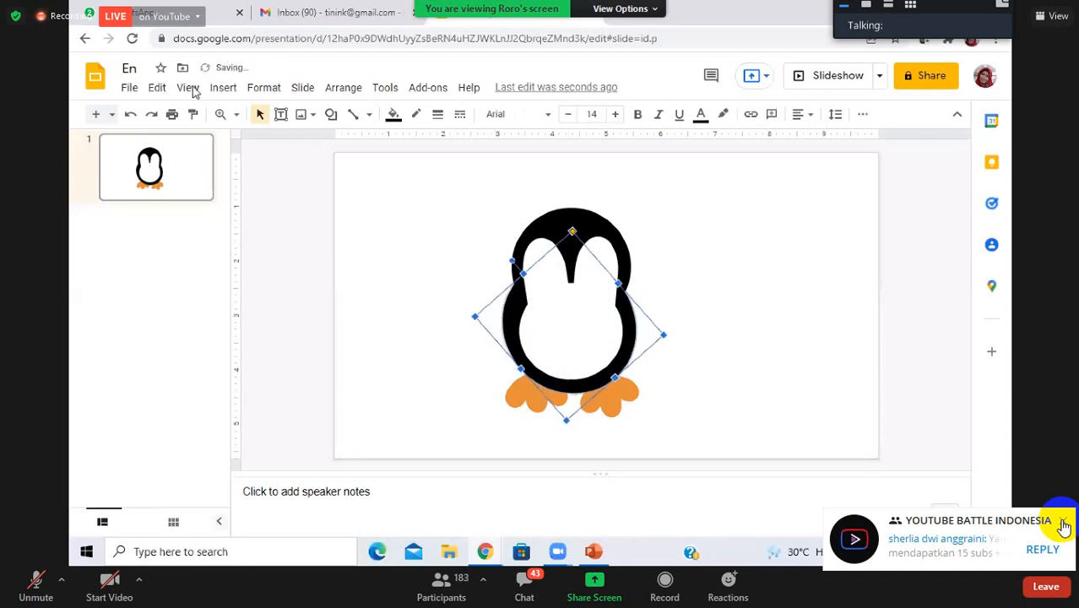
key("Escape")
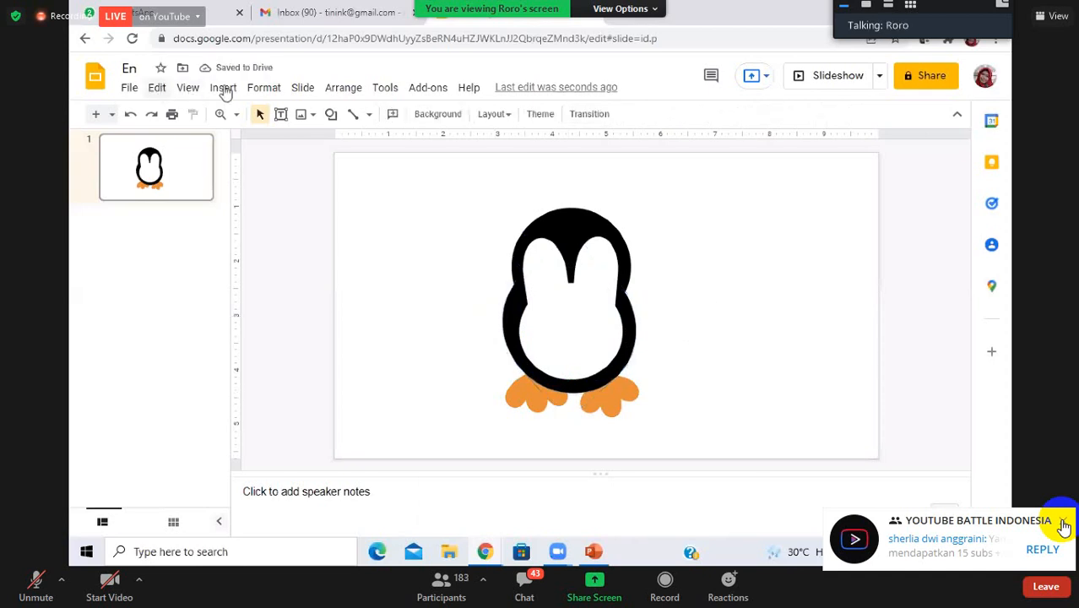
Add a small flat orange oval without an outline as the beak, centred between the two white face shapes
left_click(223, 87)
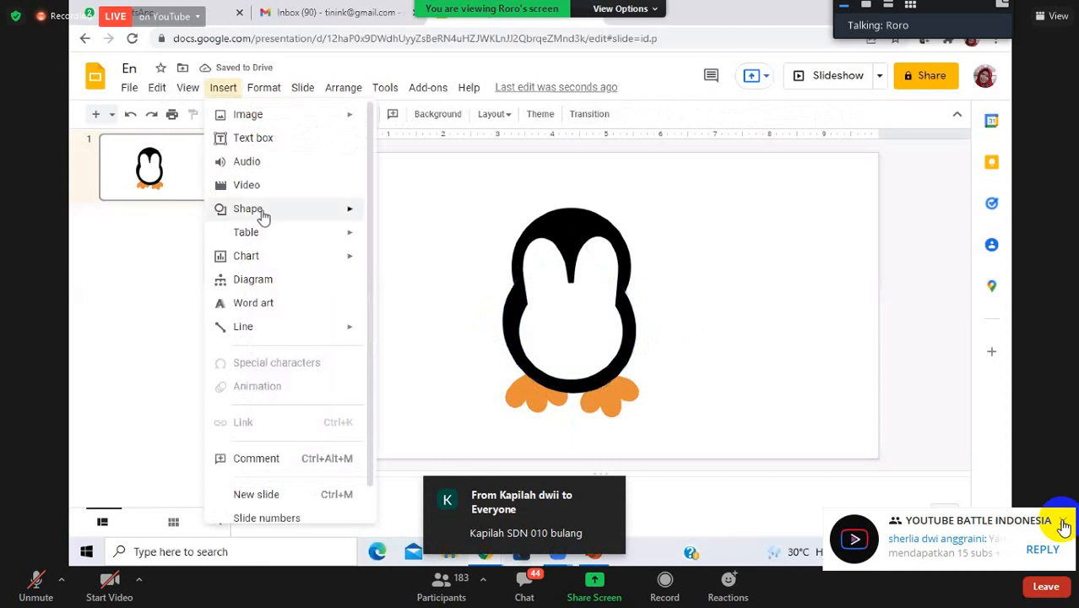
mouse_move(469, 241)
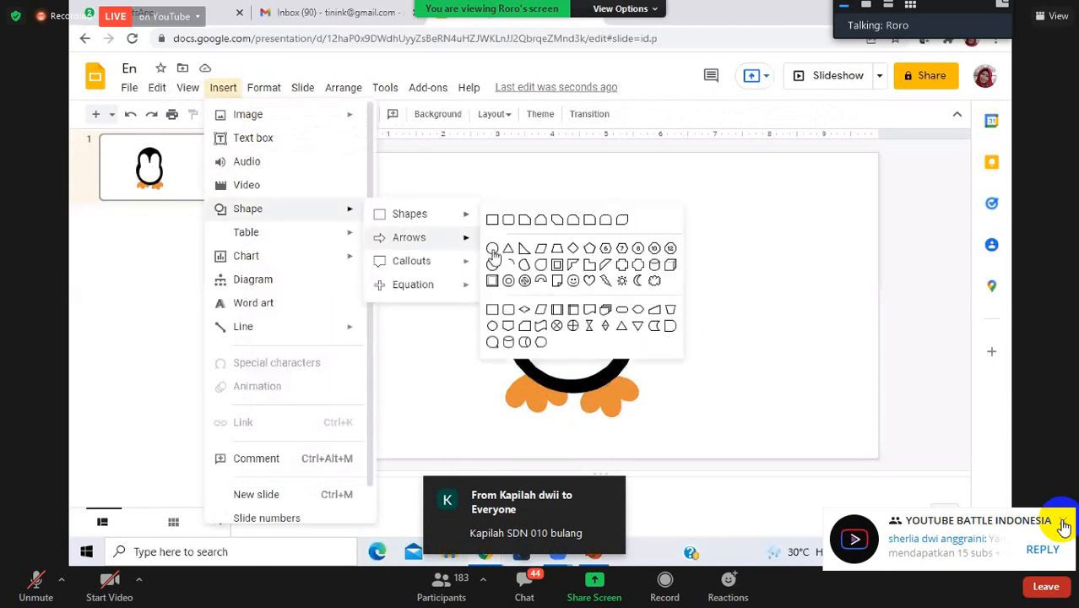
left_click(505, 253)
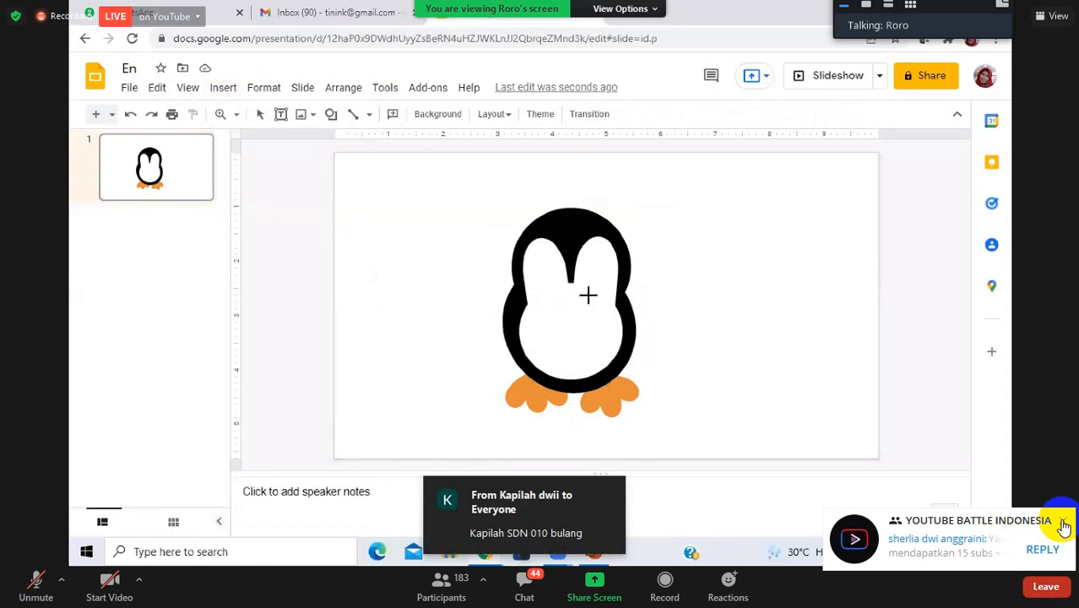
left_click_drag(554, 276, 588, 295)
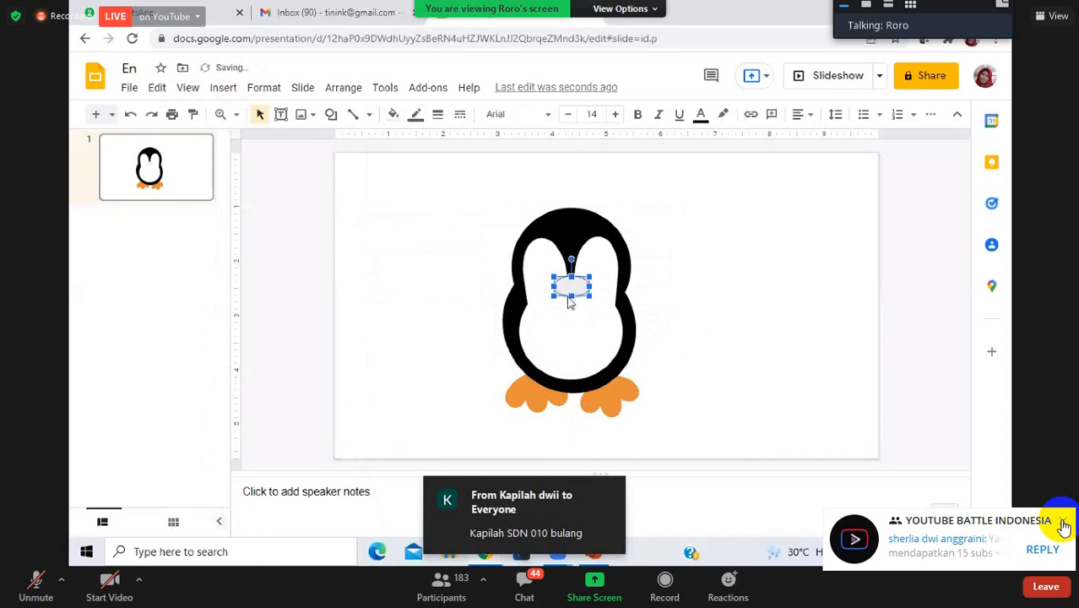
left_click(394, 119)
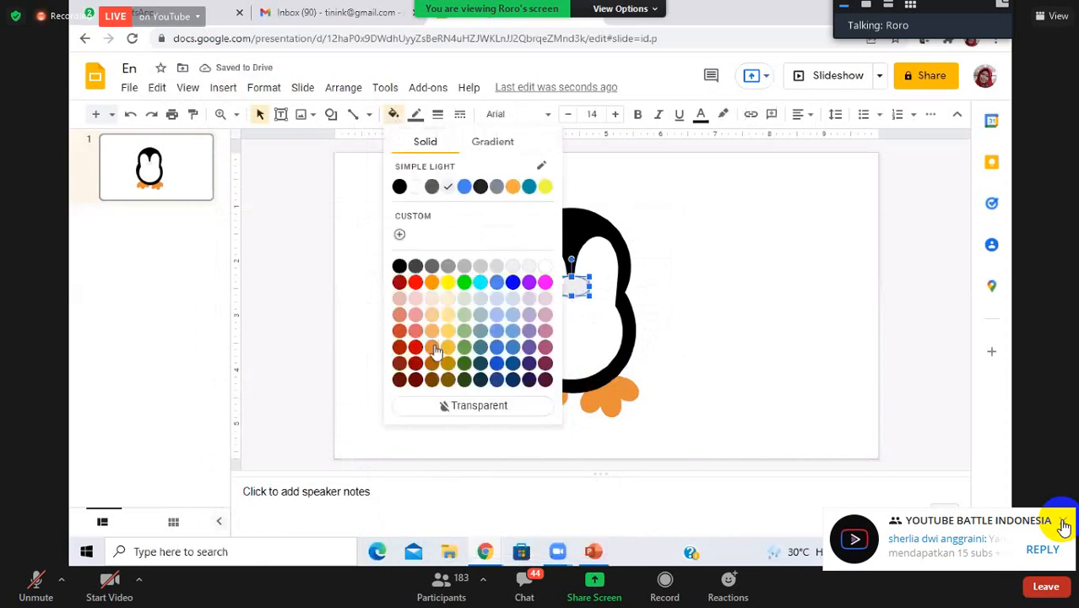
left_click(431, 282)
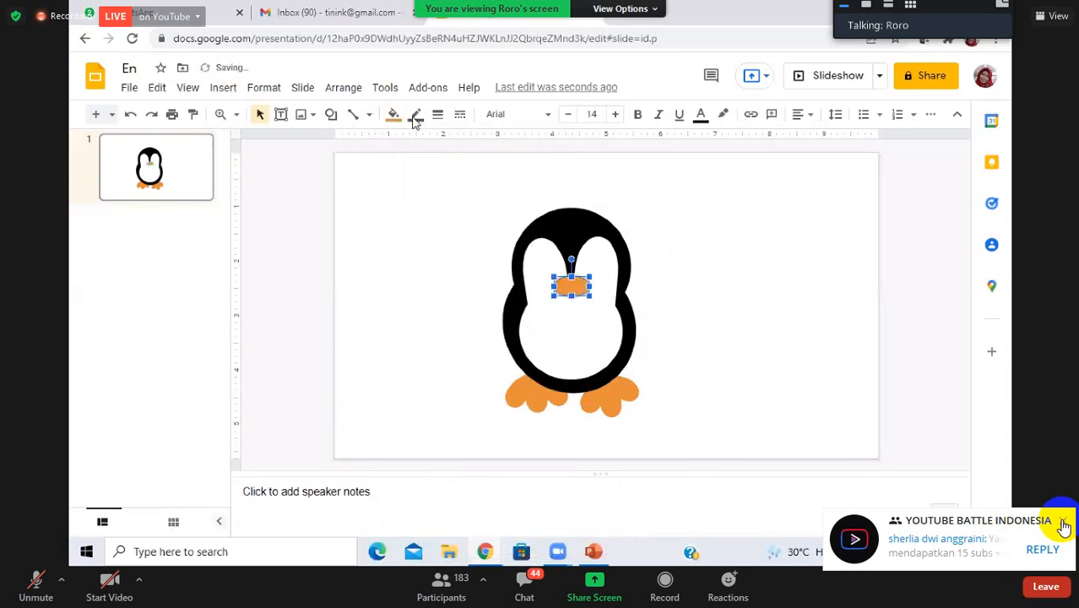
left_click(416, 116)
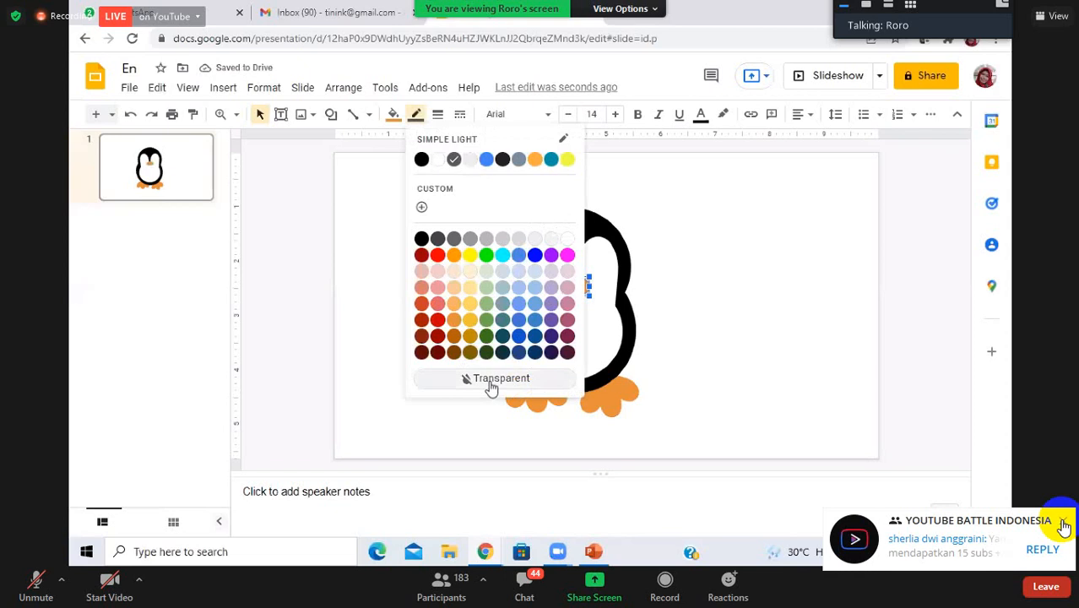
left_click(502, 379)
left_click(507, 280)
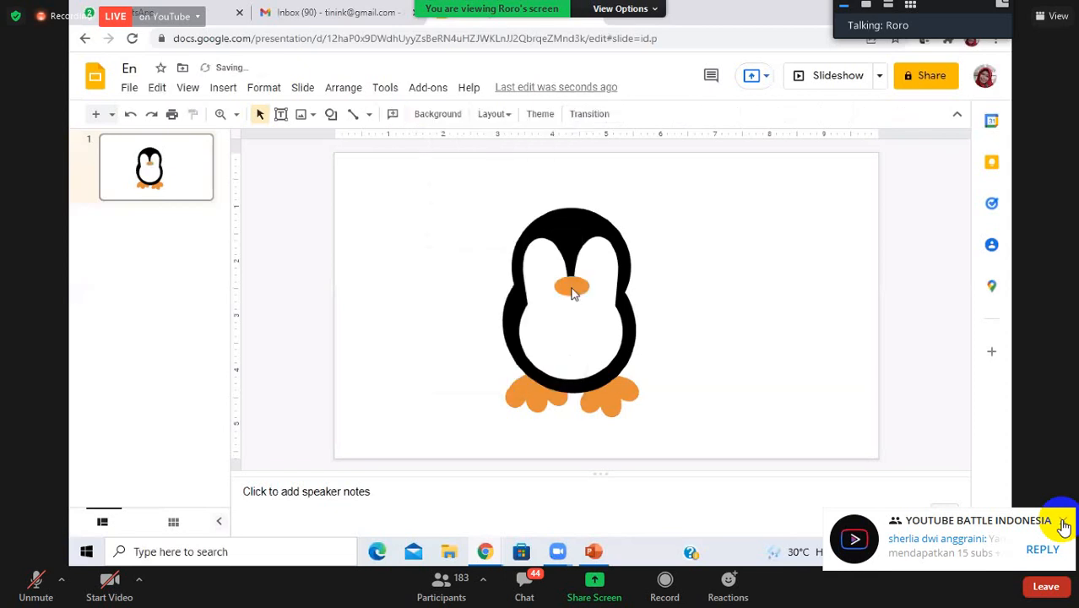
Insert a small block arc, turn it upside down into a smile and place it over the orange beak
left_click(223, 88)
mouse_move(272, 212)
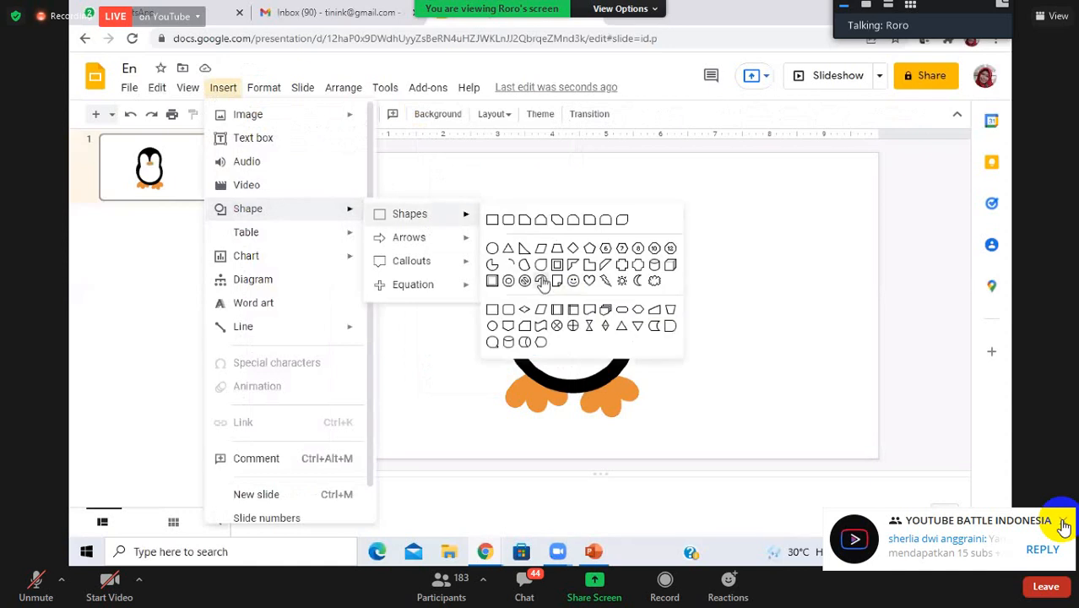
left_click(541, 281)
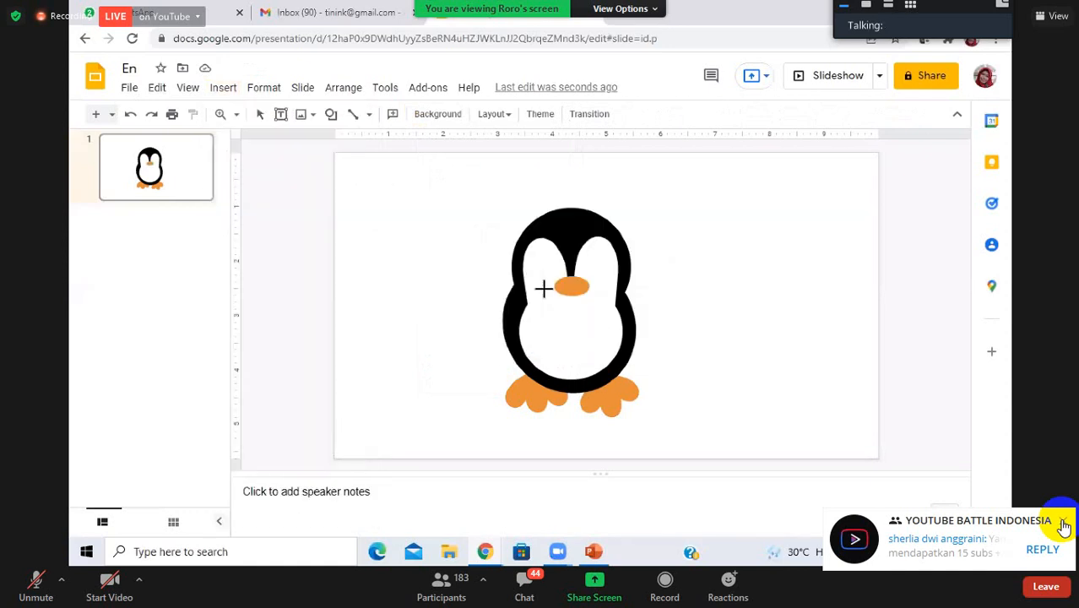
left_click_drag(574, 312, 543, 290)
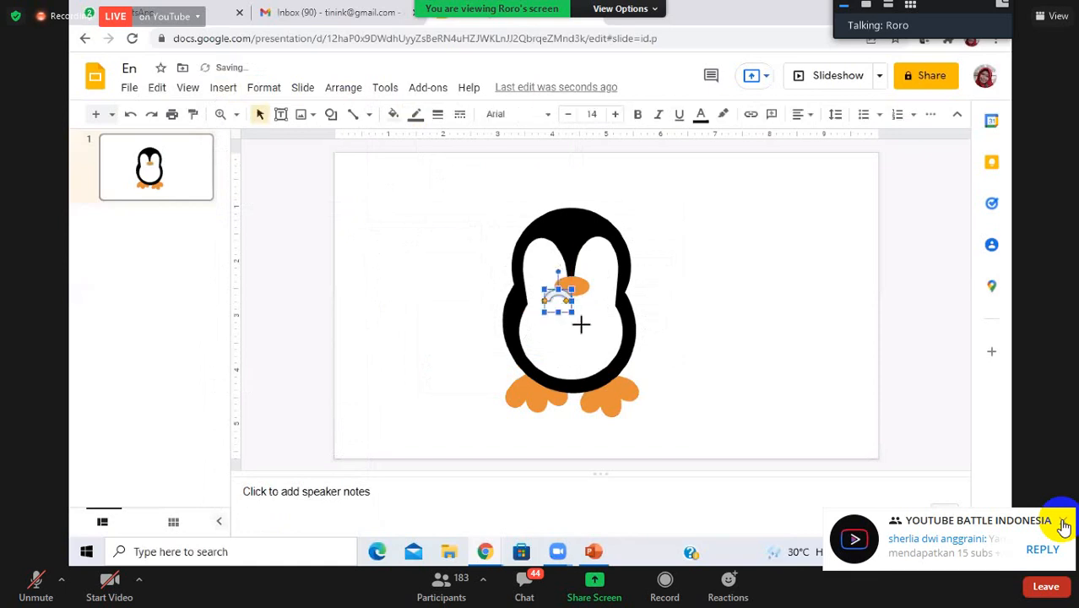
left_click_drag(566, 330, 560, 329)
left_click_drag(569, 291, 572, 282)
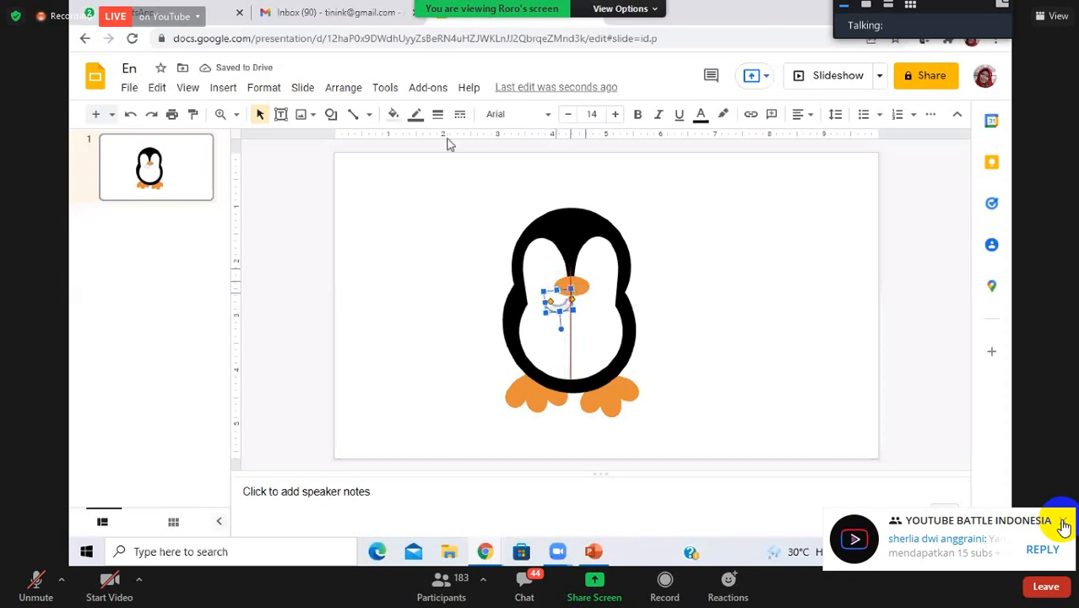
Fill the smile arc with black, make its outline transparent and straighten its rotation on the beak
left_click(392, 114)
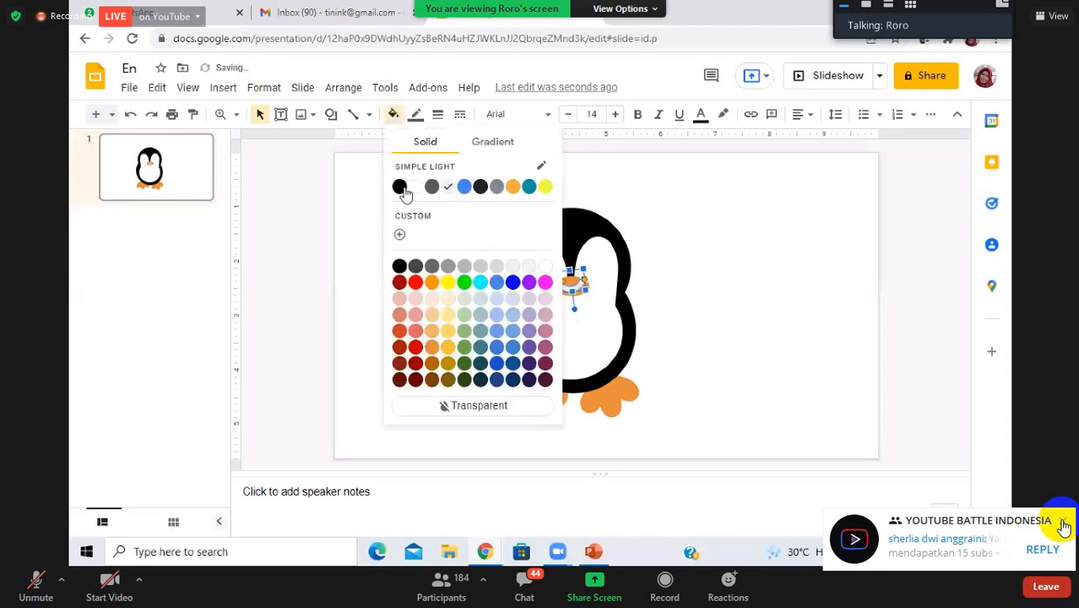
left_click(415, 114)
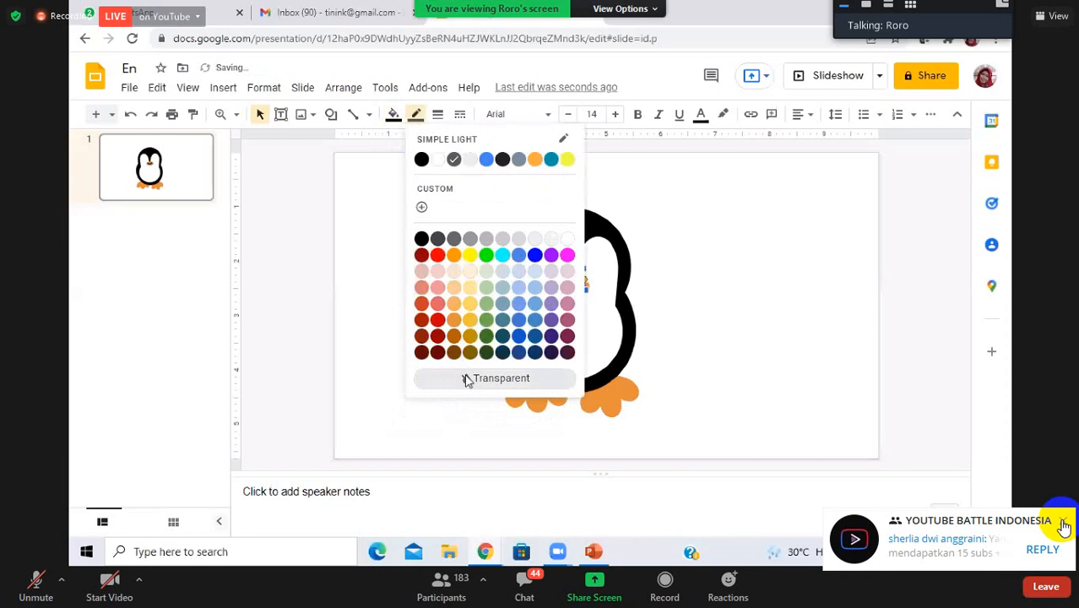
left_click(496, 378)
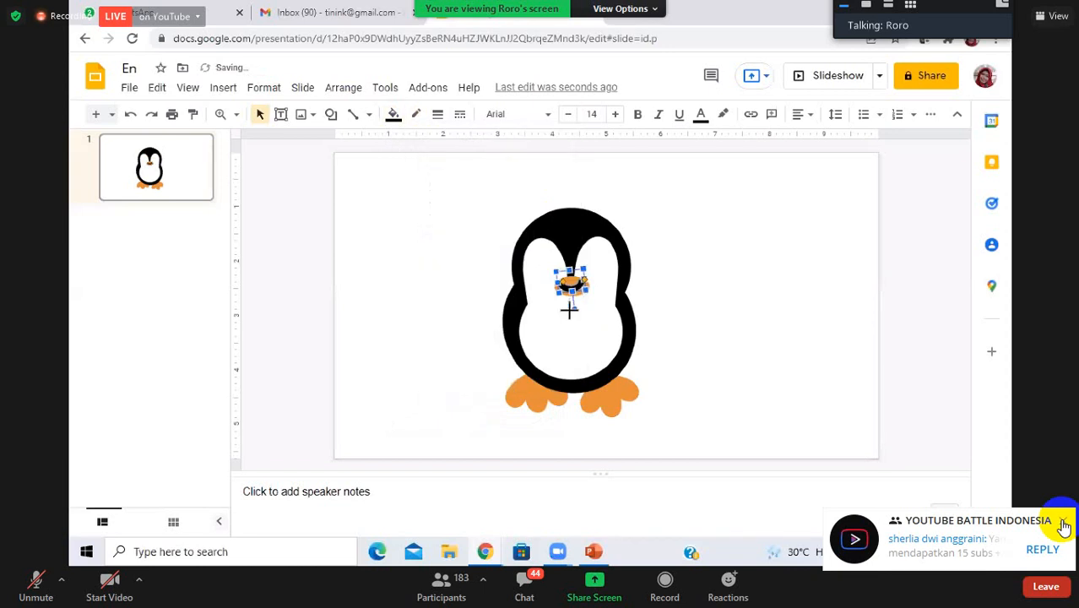
mouse_move(569, 309)
left_mouse_down()
mouse_move(609, 322)
mouse_move(572, 310)
left_mouse_up()
left_click(686, 257)
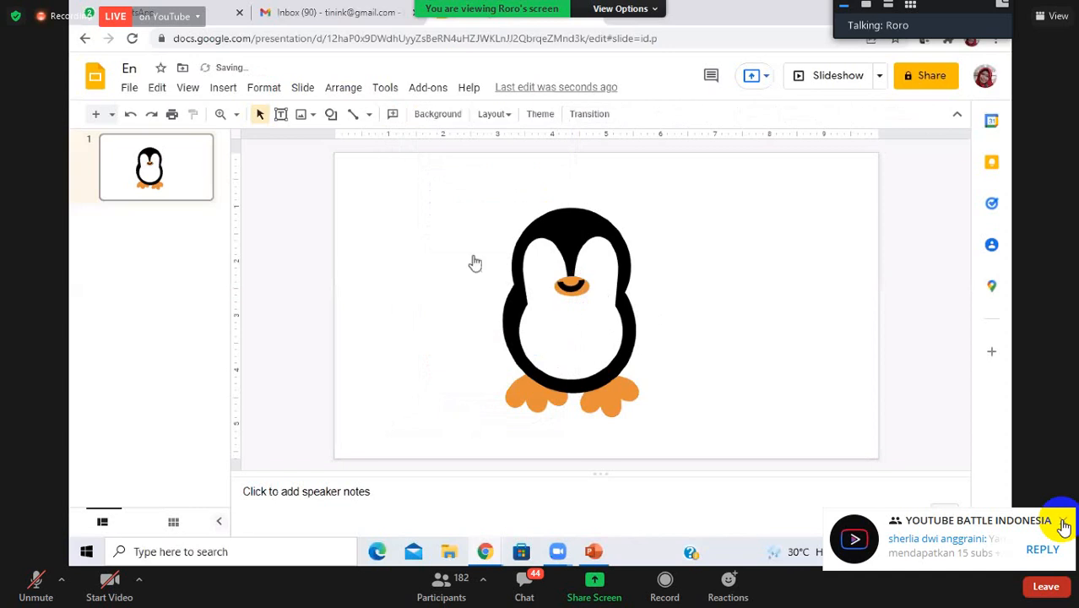
Add a small upright black oval without an outline as the left eye and copy it level into the right white face shape
left_click(225, 90)
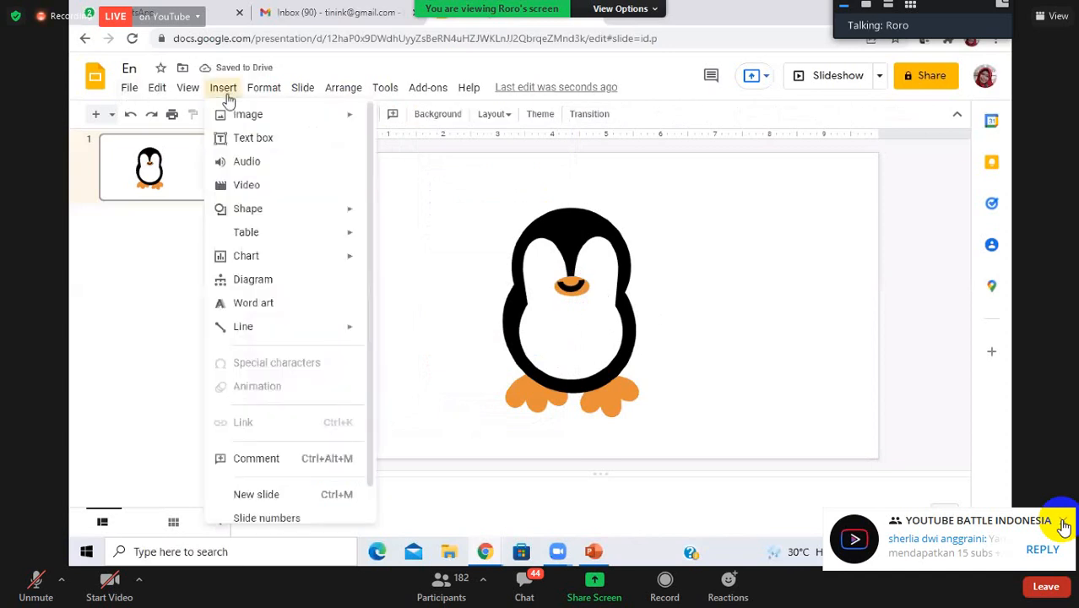
mouse_move(272, 221)
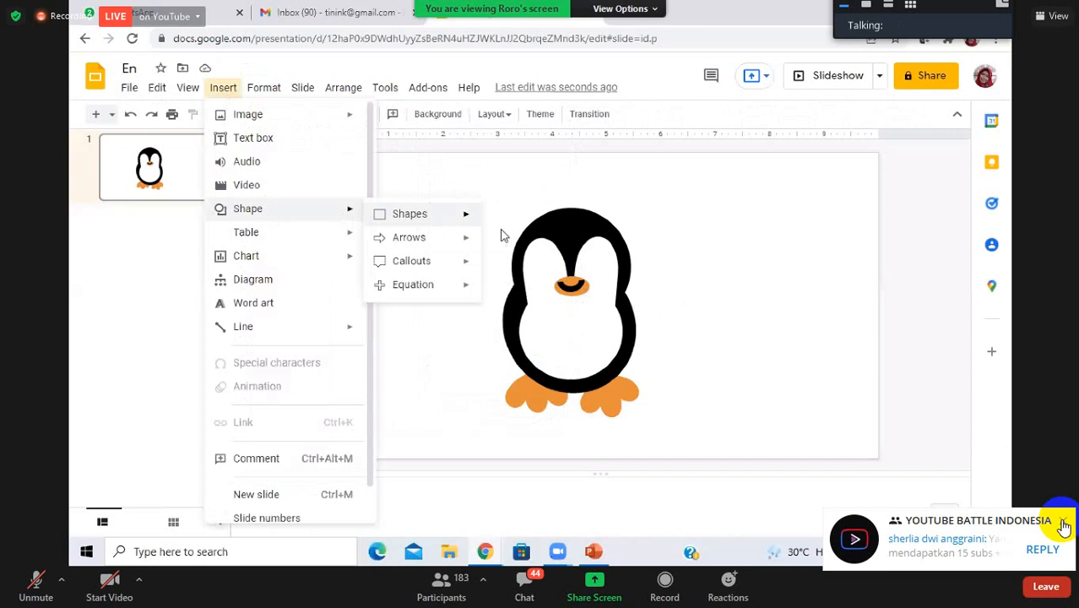
mouse_move(422, 218)
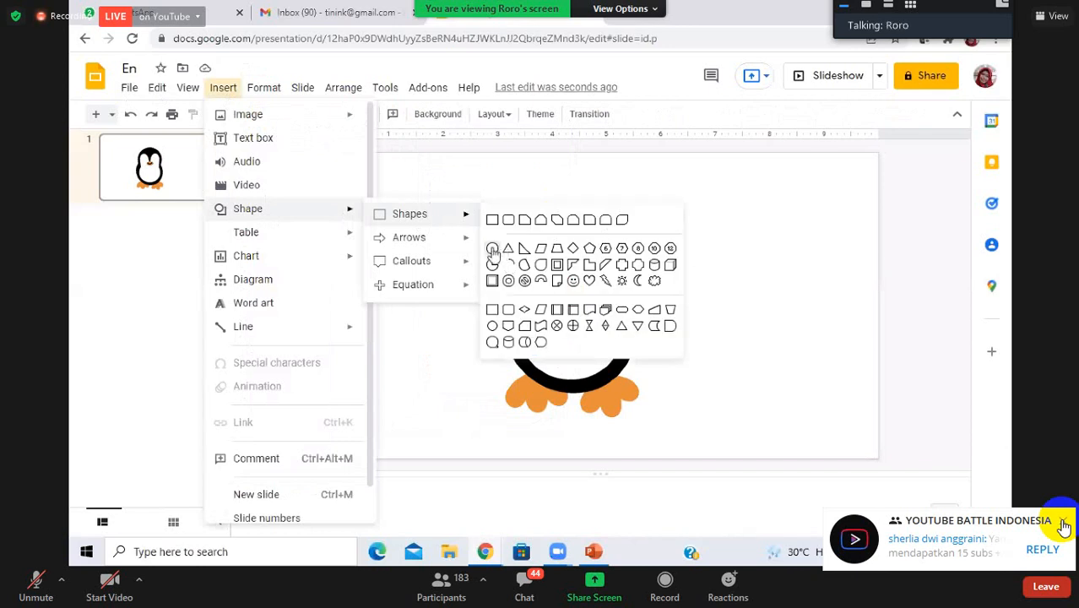
left_click(492, 250)
left_click_drag(537, 267, 551, 280)
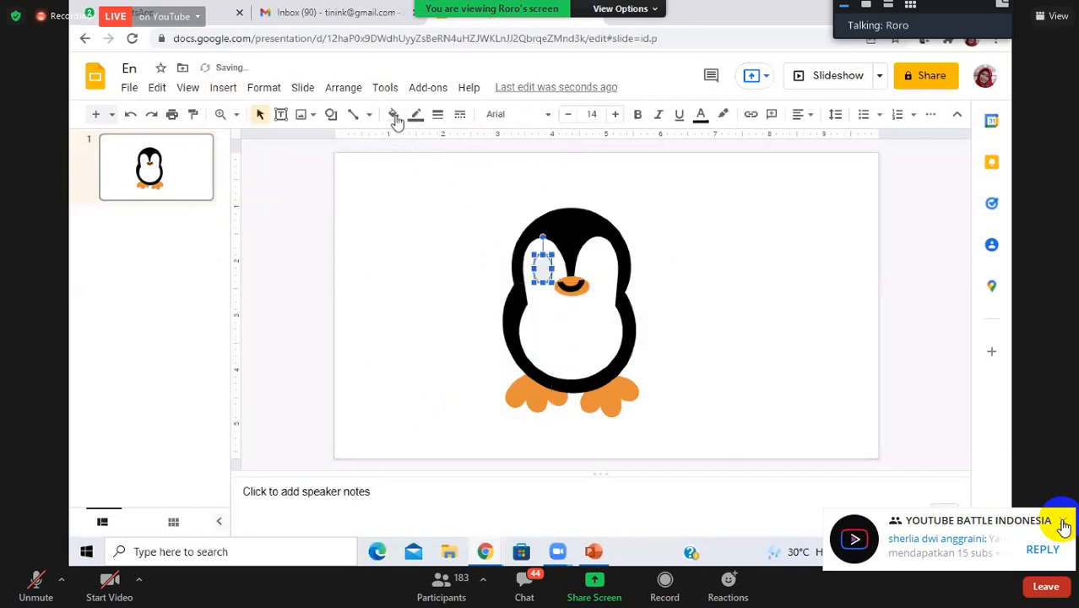
left_click(399, 188)
left_click(414, 116)
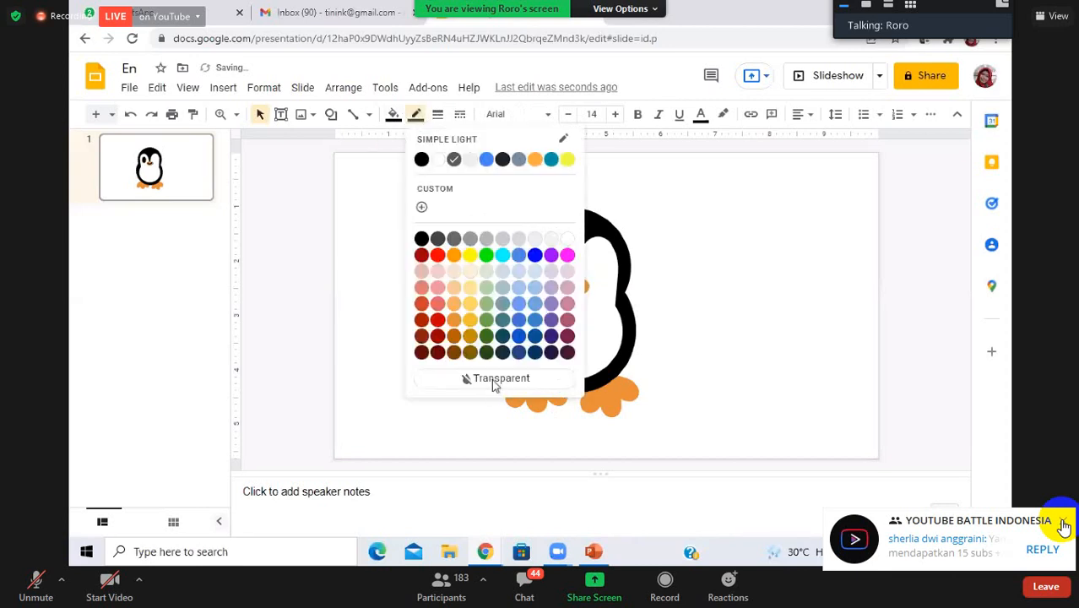
left_click(498, 376)
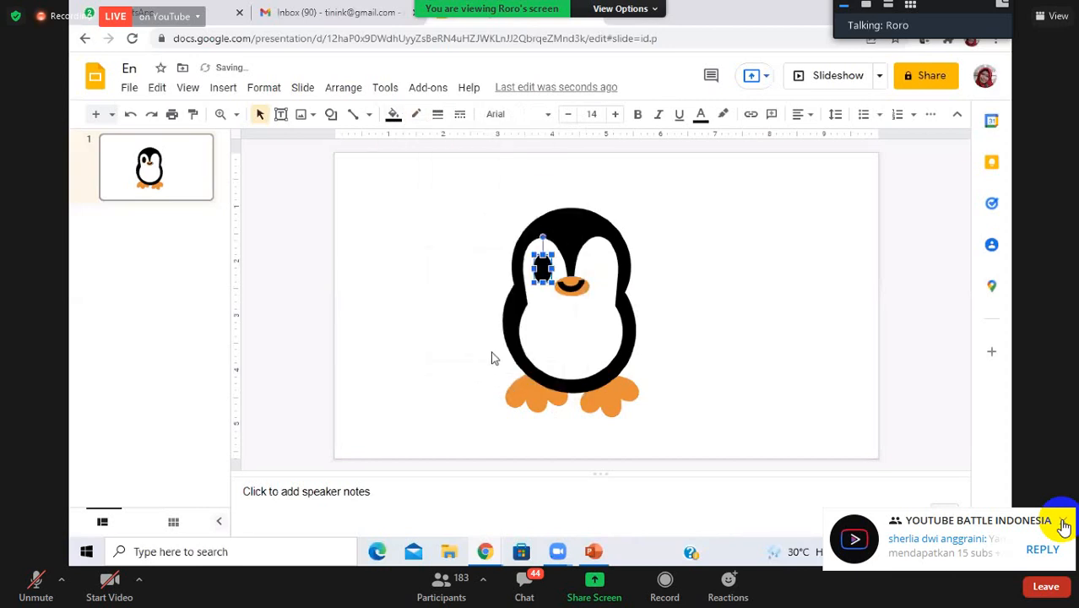
left_click_drag(543, 274, 593, 268)
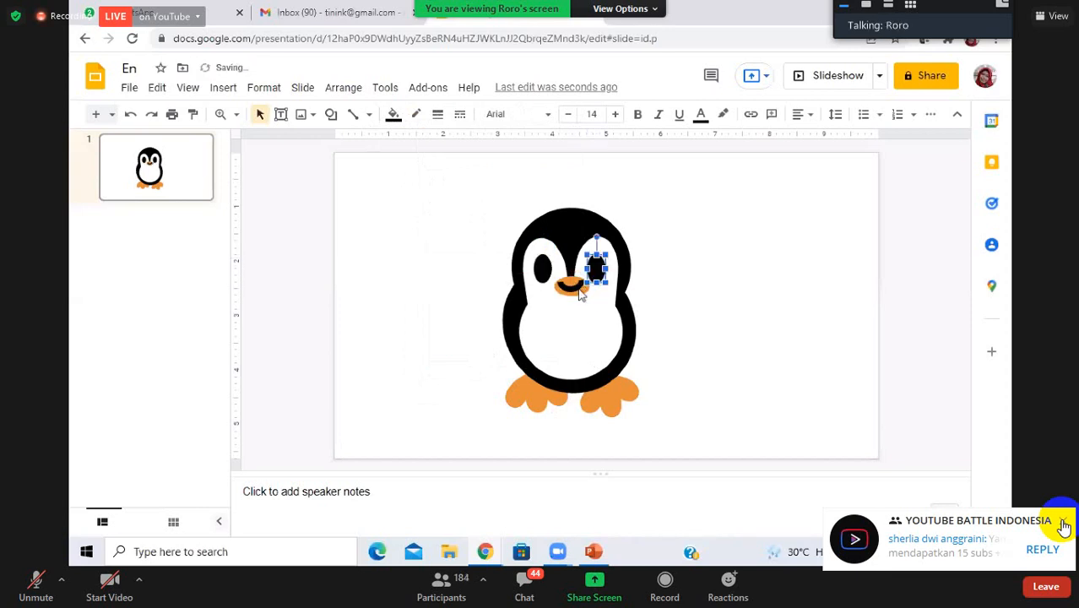
left_click(326, 226)
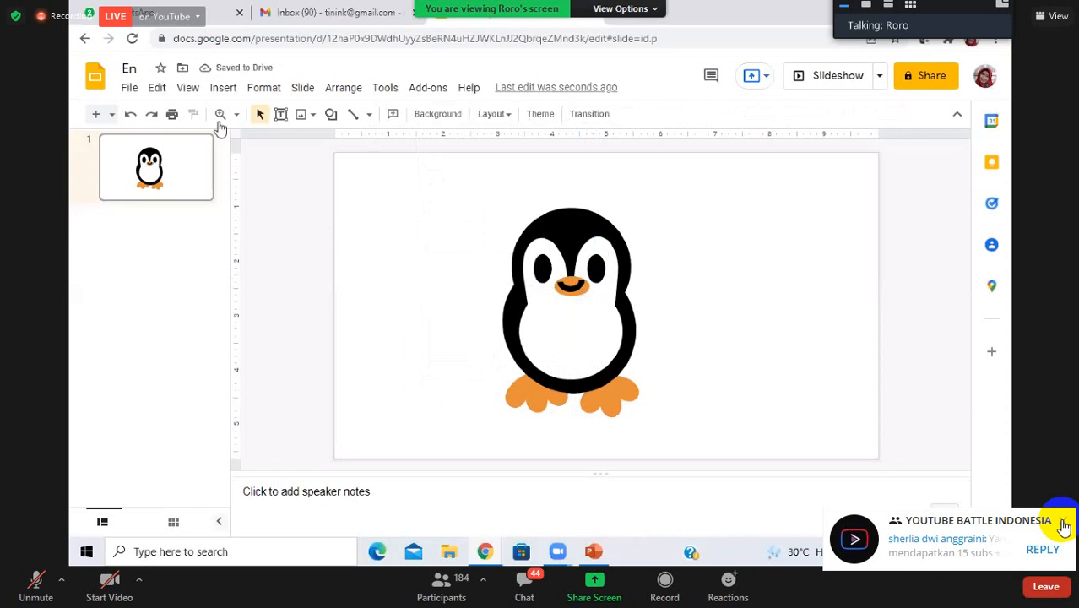
Add a red heart with a transparent outline in the middle of the white belly
left_click(223, 87)
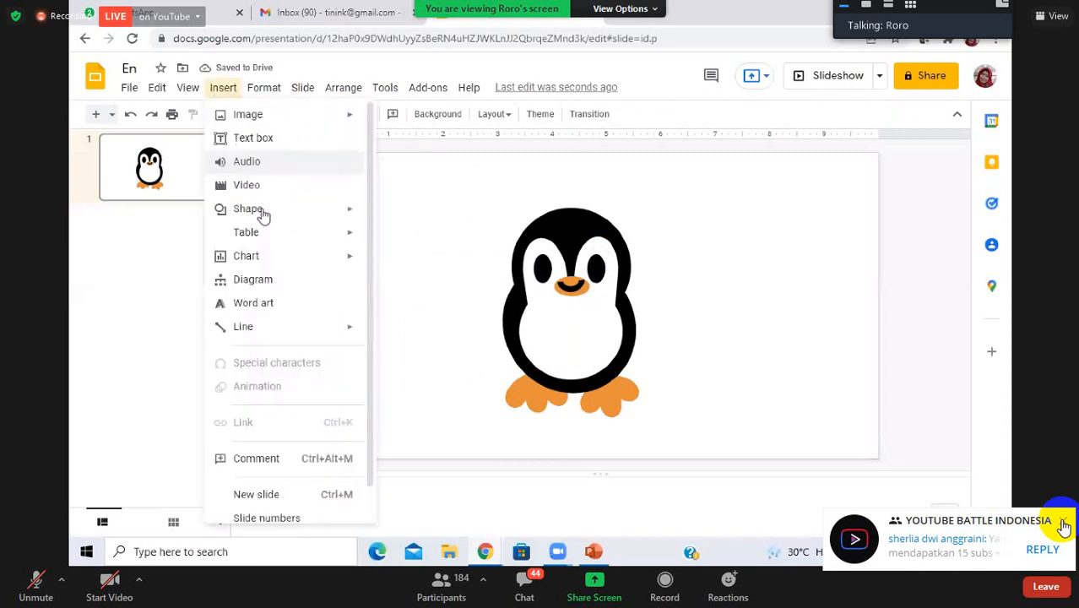
mouse_move(275, 211)
mouse_move(415, 224)
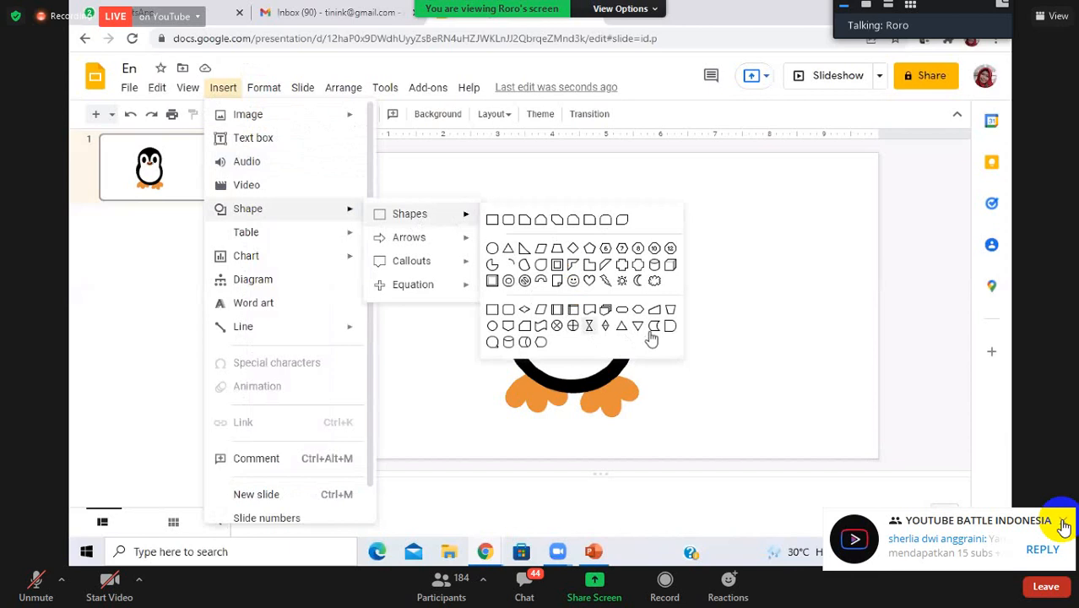
left_click(577, 281)
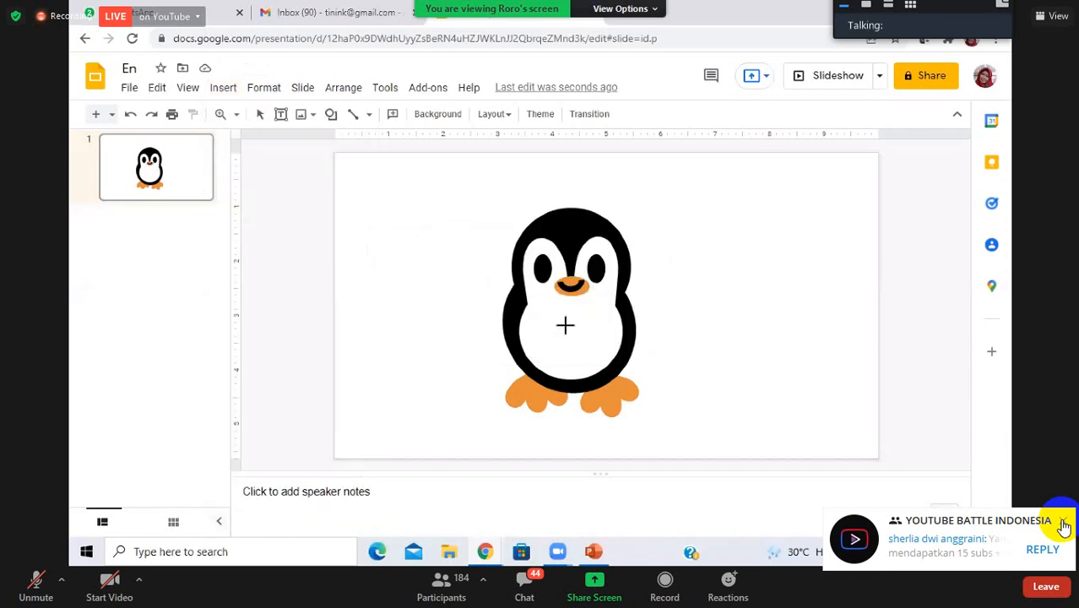
left_click_drag(545, 307, 576, 347)
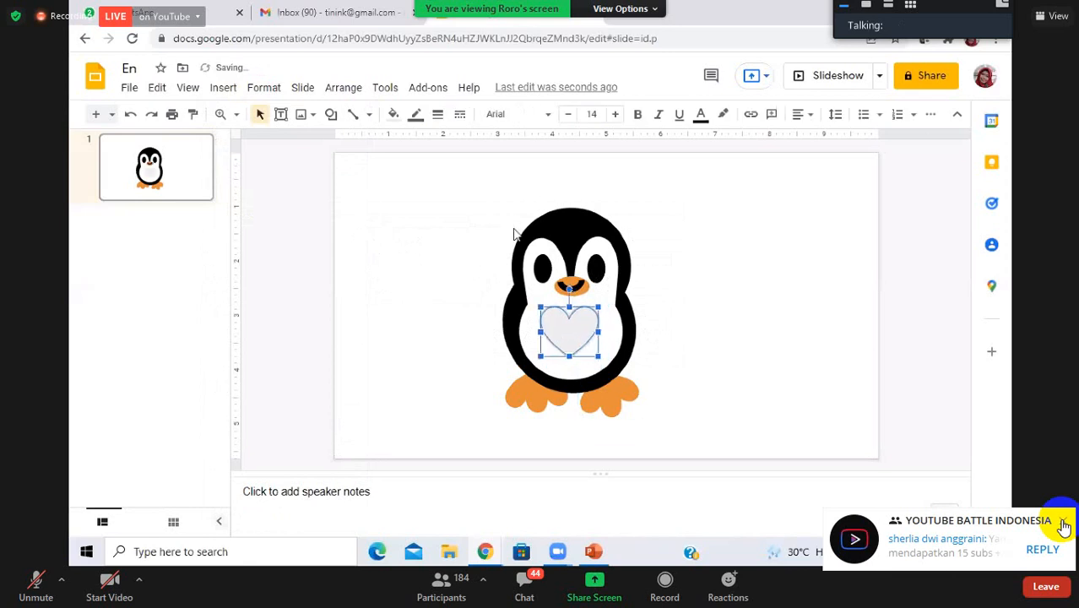
left_click(393, 114)
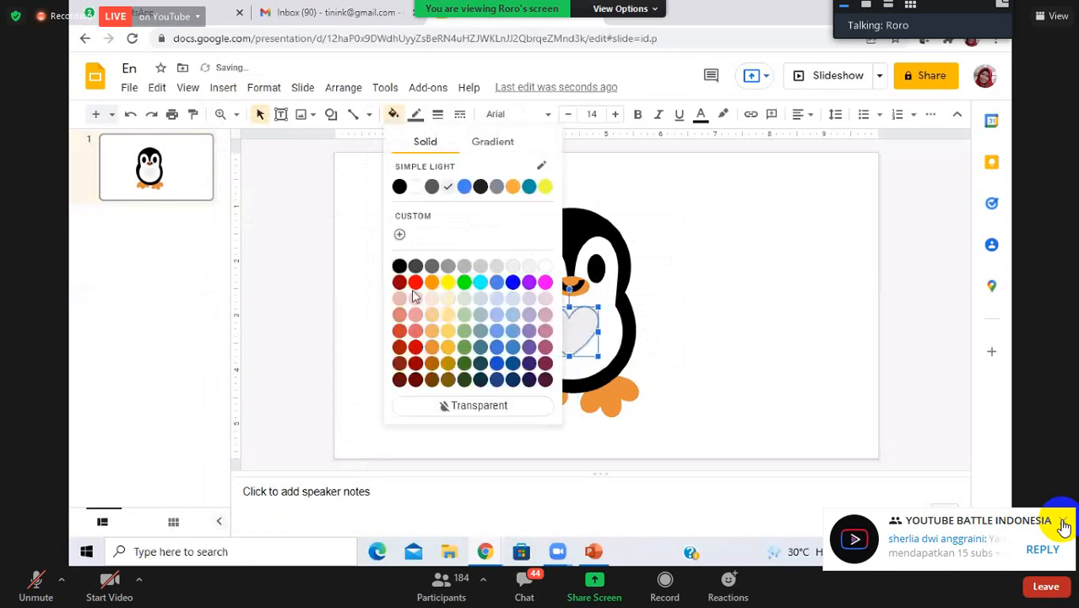
left_click(415, 282)
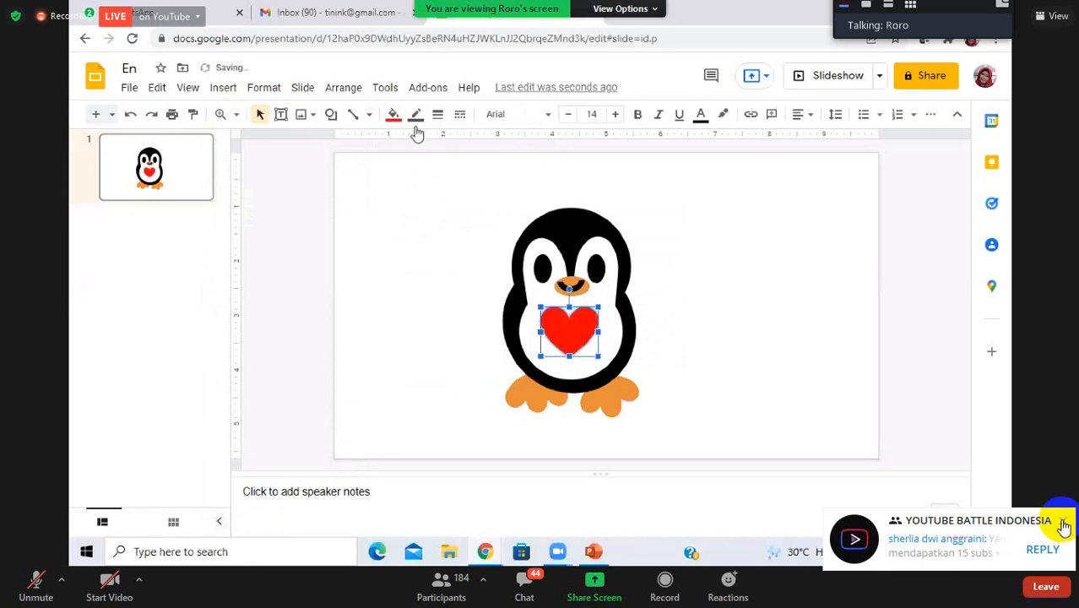
left_click(415, 118)
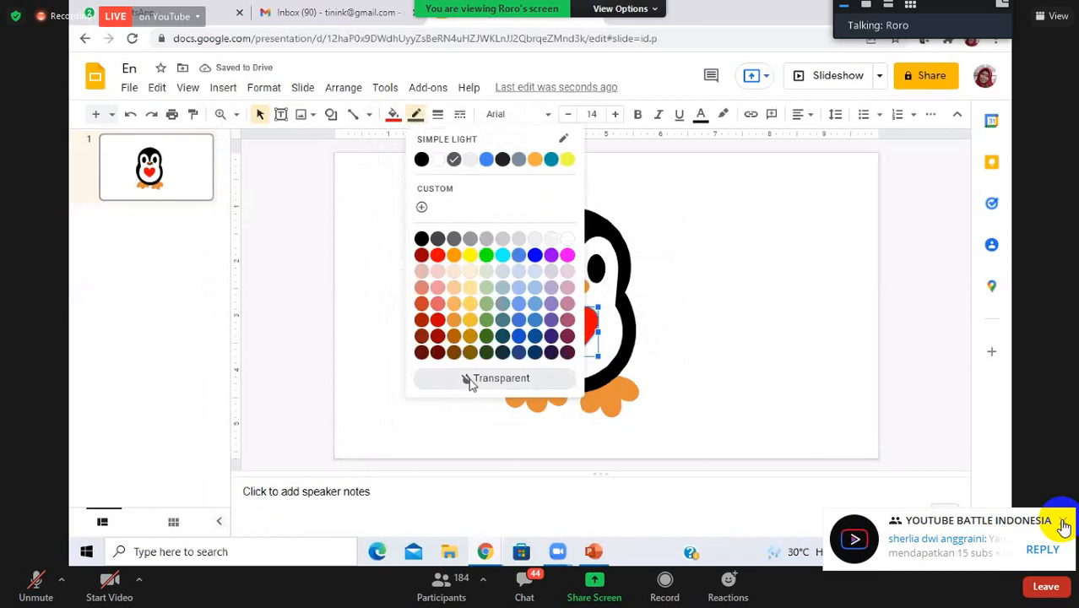
left_click(470, 379)
Add a small flat oval as the left flipper, overlapping the heart's left edge, and rotate it clockwise to slope down toward the heart
left_click(228, 88)
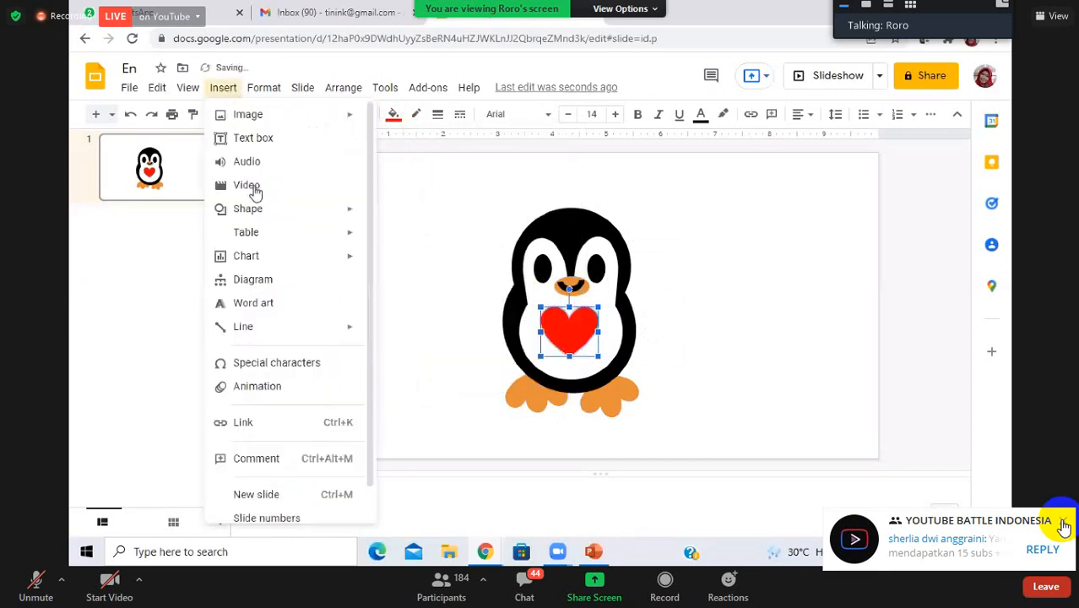
mouse_move(412, 225)
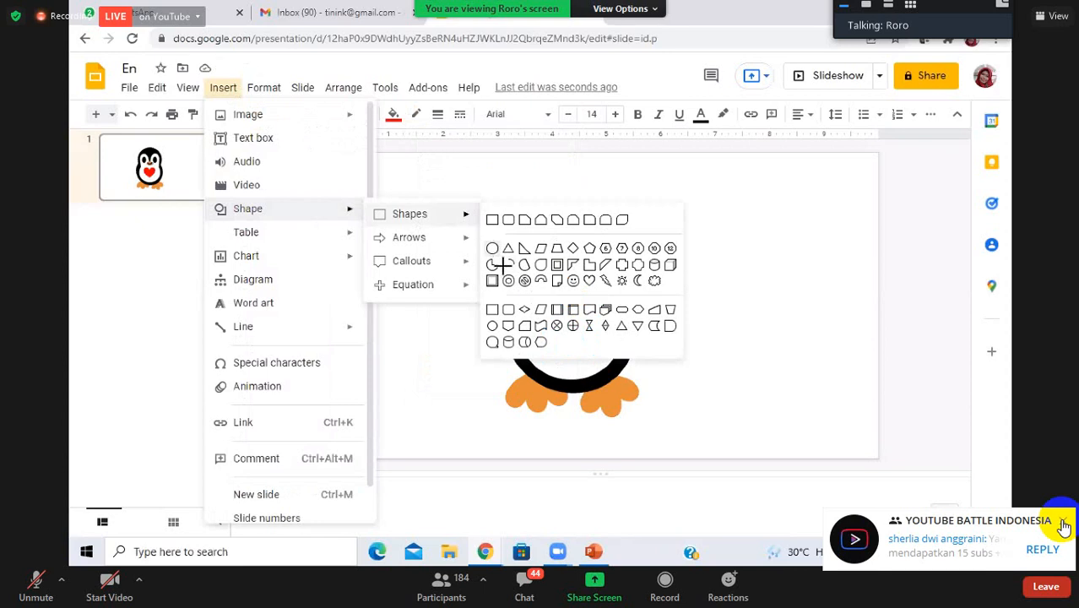
left_click(527, 312)
left_click_drag(547, 326, 551, 302)
left_click(531, 308)
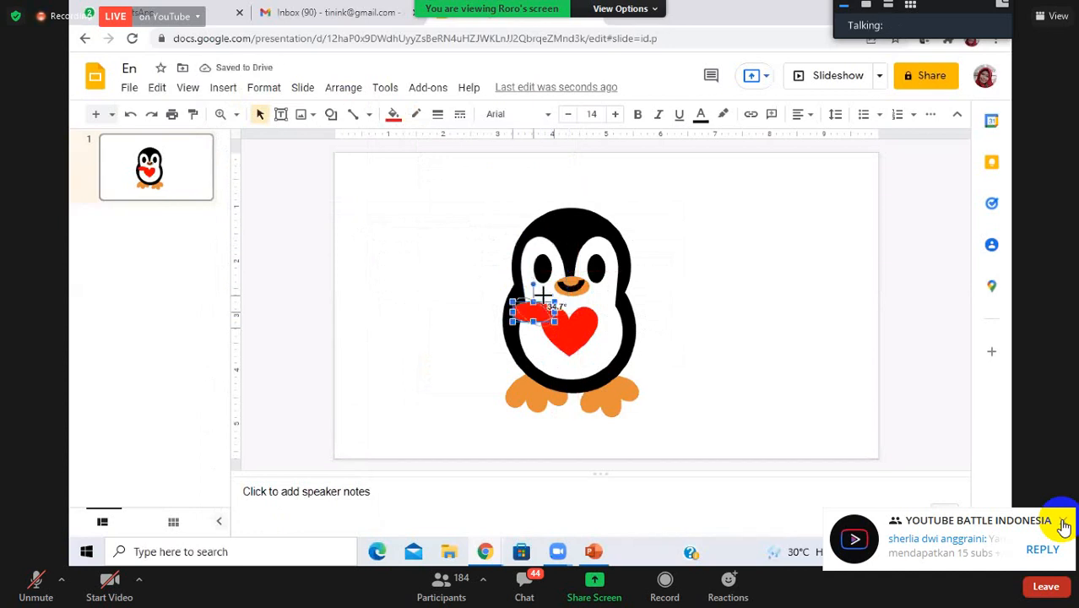
Fill the left flipper oval with the darkest grey of the colour palette and deselect it
left_click(395, 115)
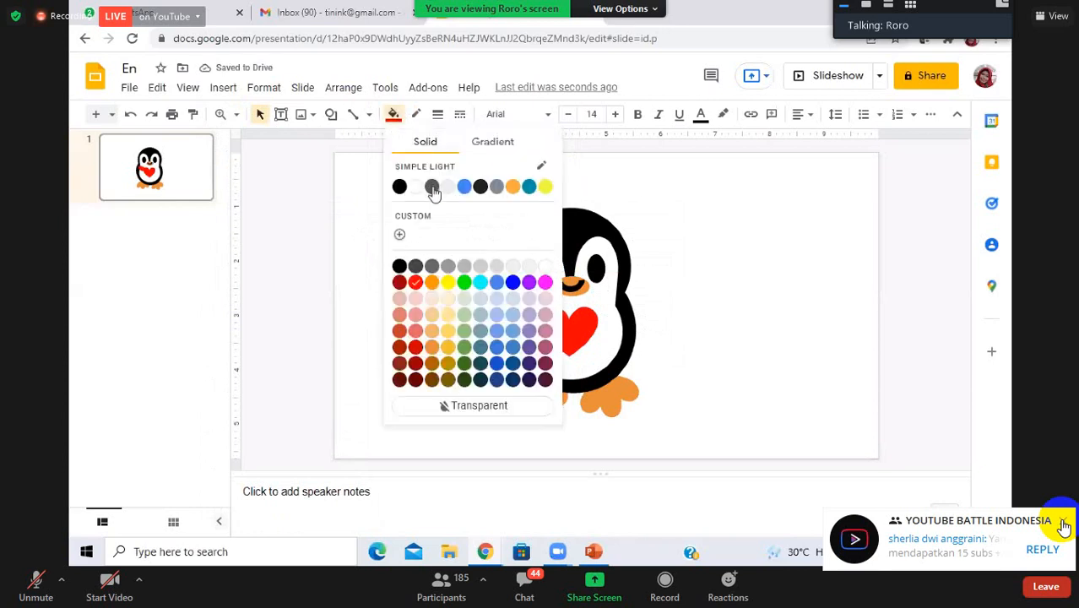
left_click(432, 186)
left_click(400, 118)
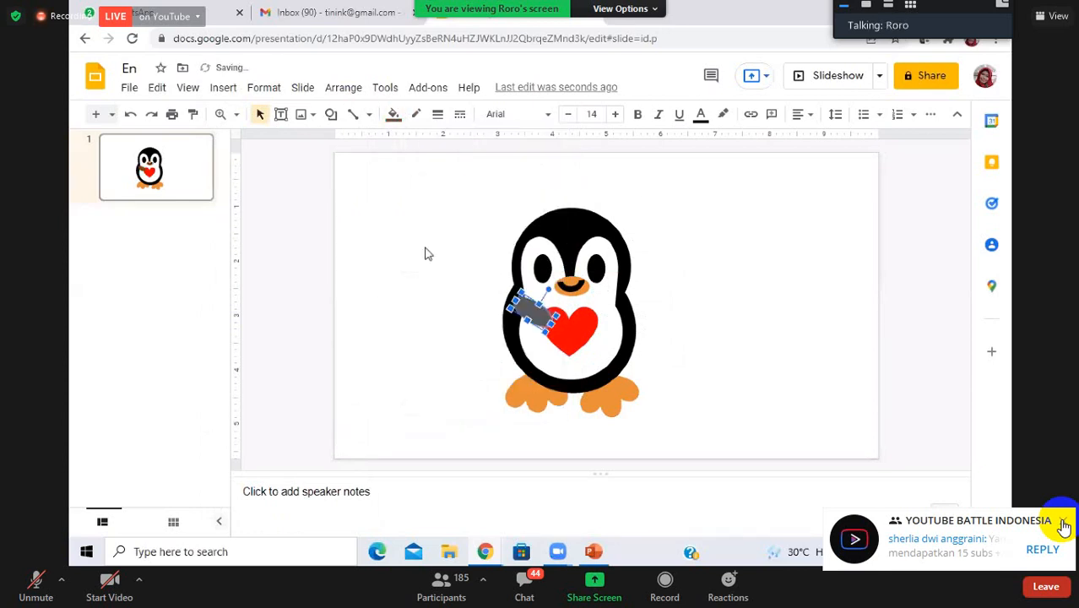
left_click(417, 268)
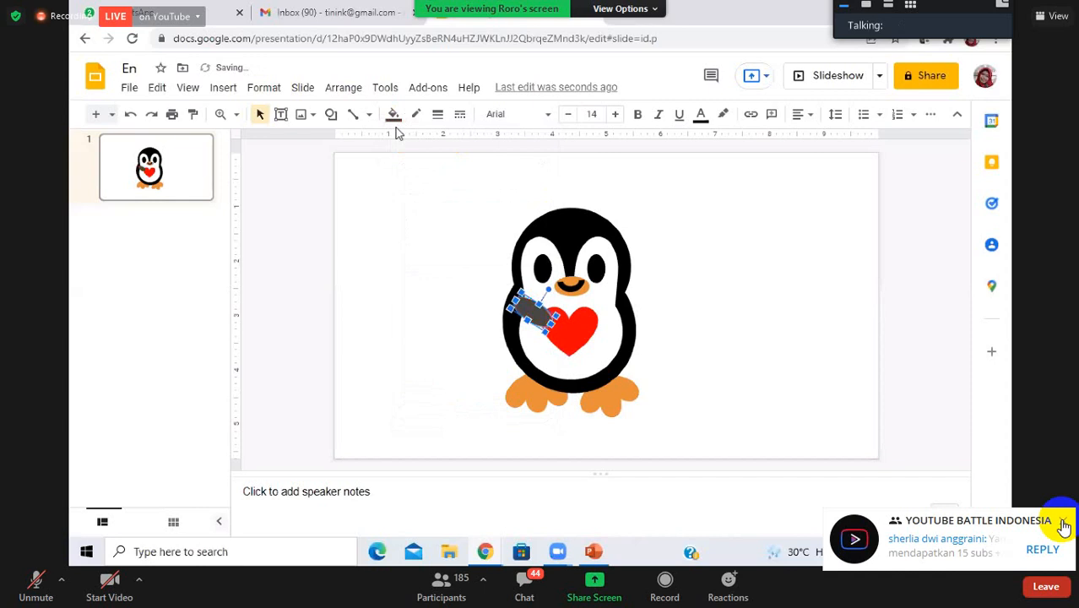
key("Escape")
left_click(445, 126)
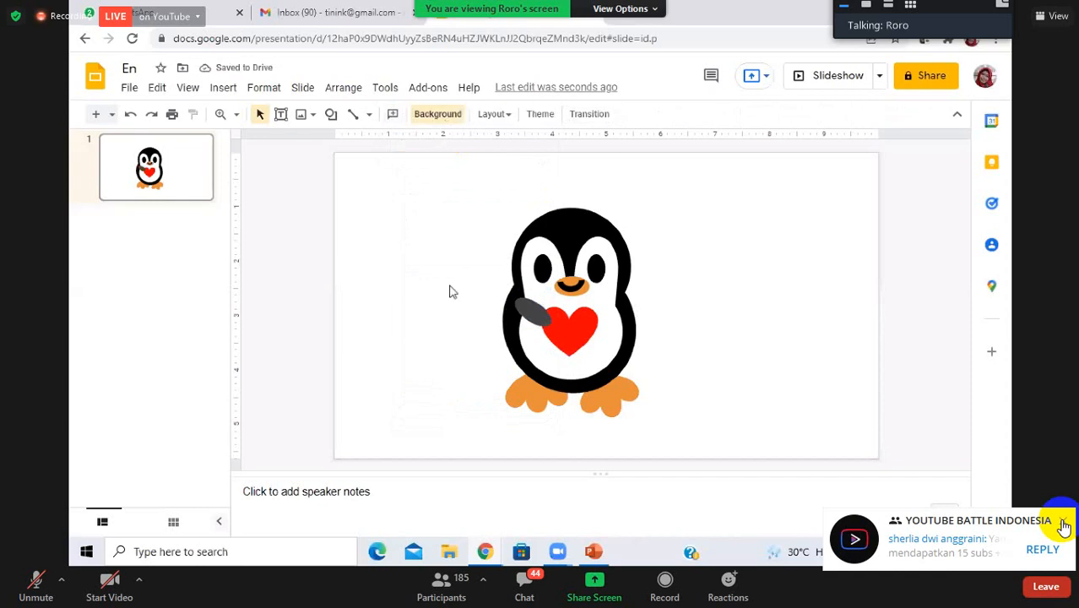